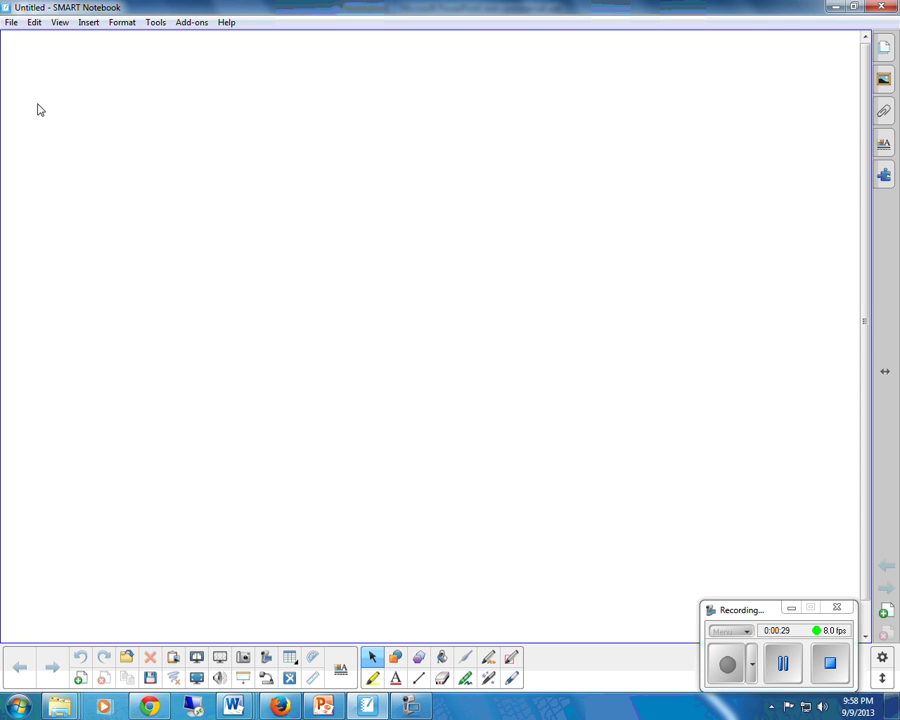
Step: Leave the blank notebook and switch to the blank PowerPoint presentation, Presentation1
{"action": "left_click", "coordinate": [11, 23]}
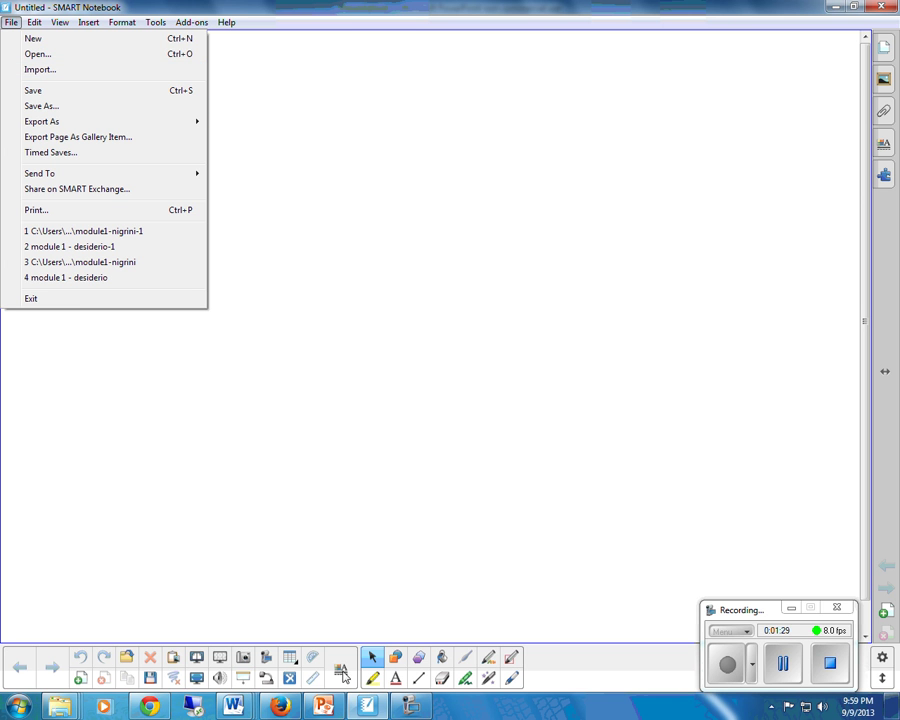
{"action": "left_click", "coordinate": [323, 705]}
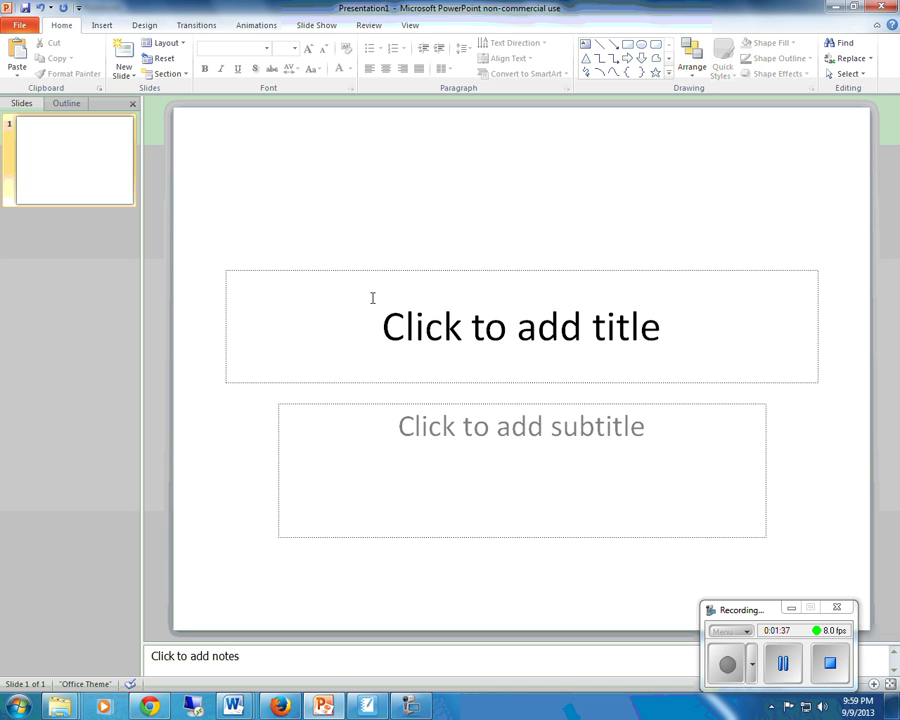
Step: Fill the first slide with the title 'Title' and the subtitle 'Subtitle'
{"action": "left_click", "coordinate": [537, 334]}
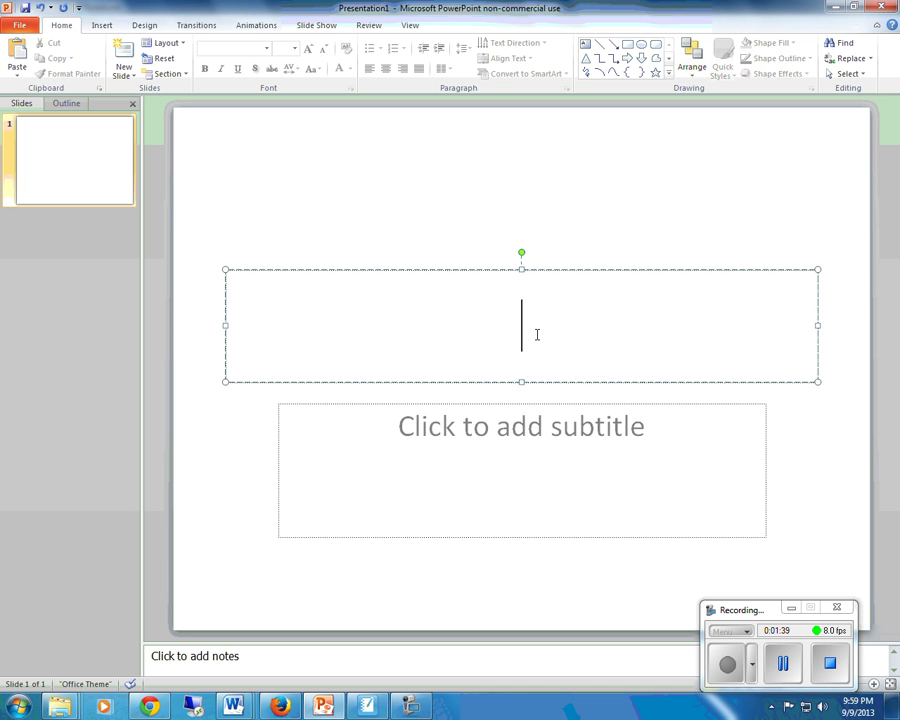
{"action": "type", "text": "Title"}
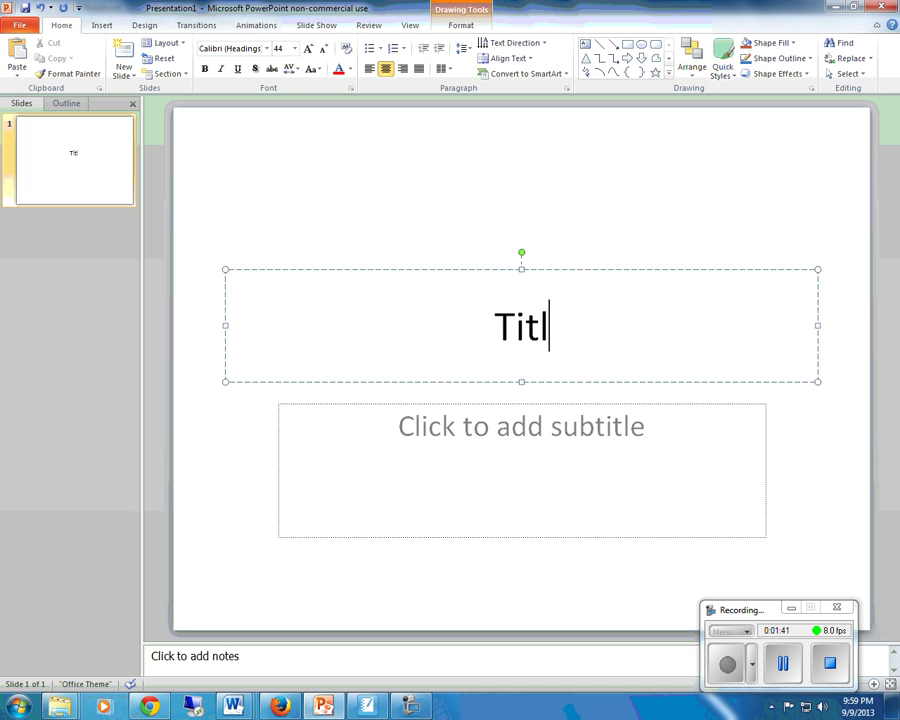
{"action": "left_click", "coordinate": [543, 422]}
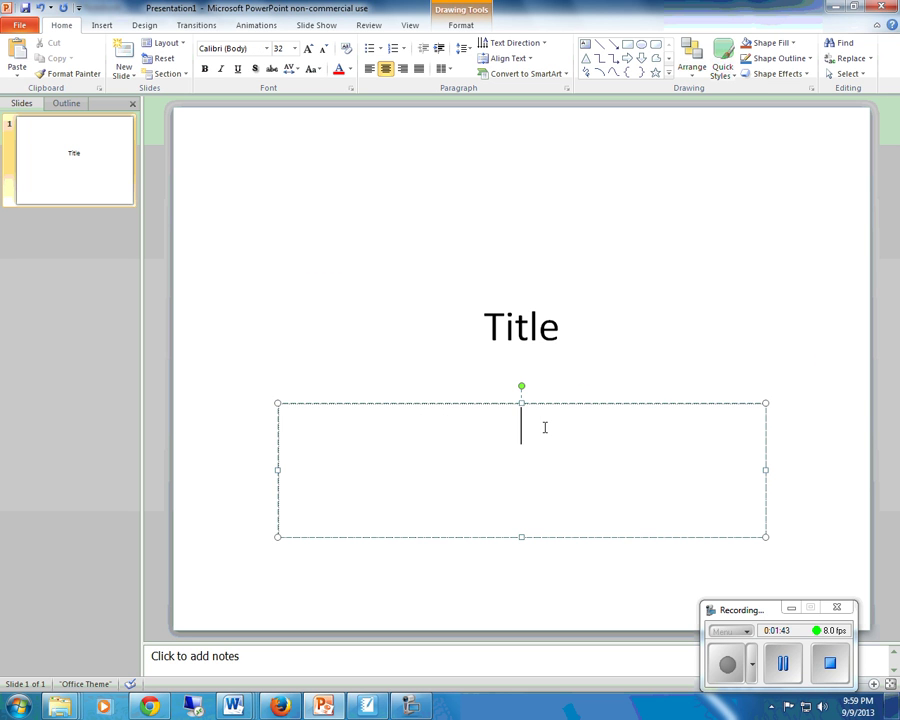
{"action": "type", "text": "Subt"}
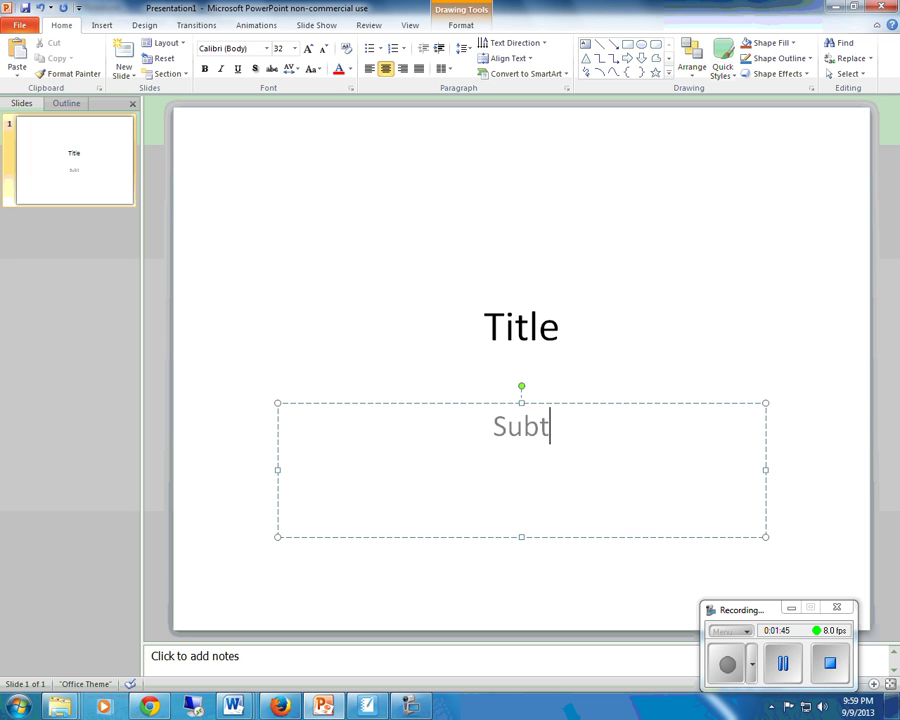
{"action": "type", "text": "itle"}
{"action": "left_click", "coordinate": [349, 248]}
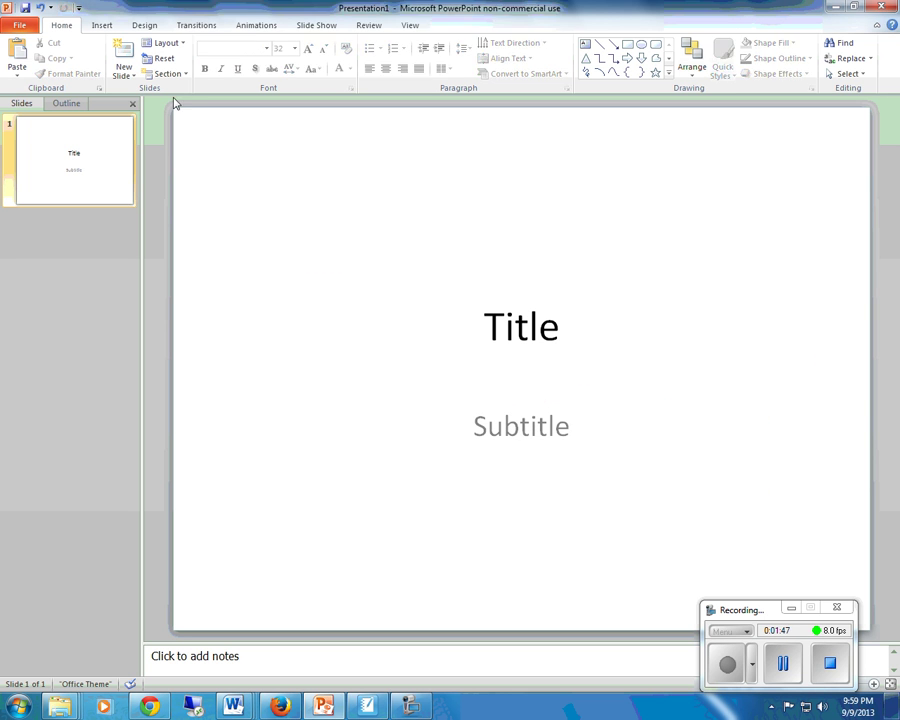
Step: Add a second slide titled 'Title' with the bullet 'Content'
{"action": "left_click", "coordinate": [127, 58]}
{"action": "left_click", "coordinate": [476, 192]}
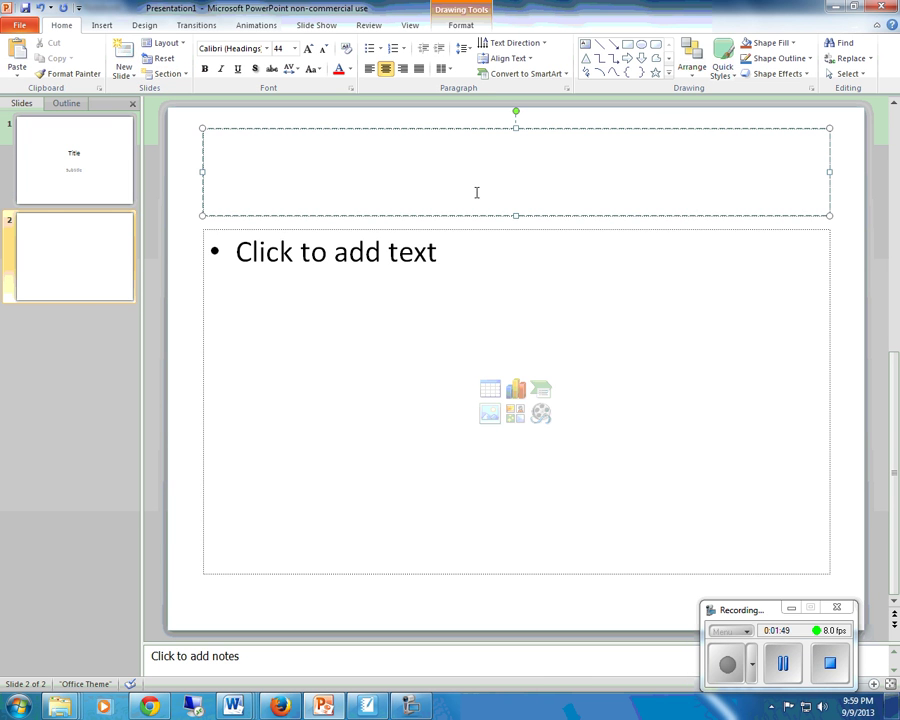
{"action": "type", "text": "Tit"}
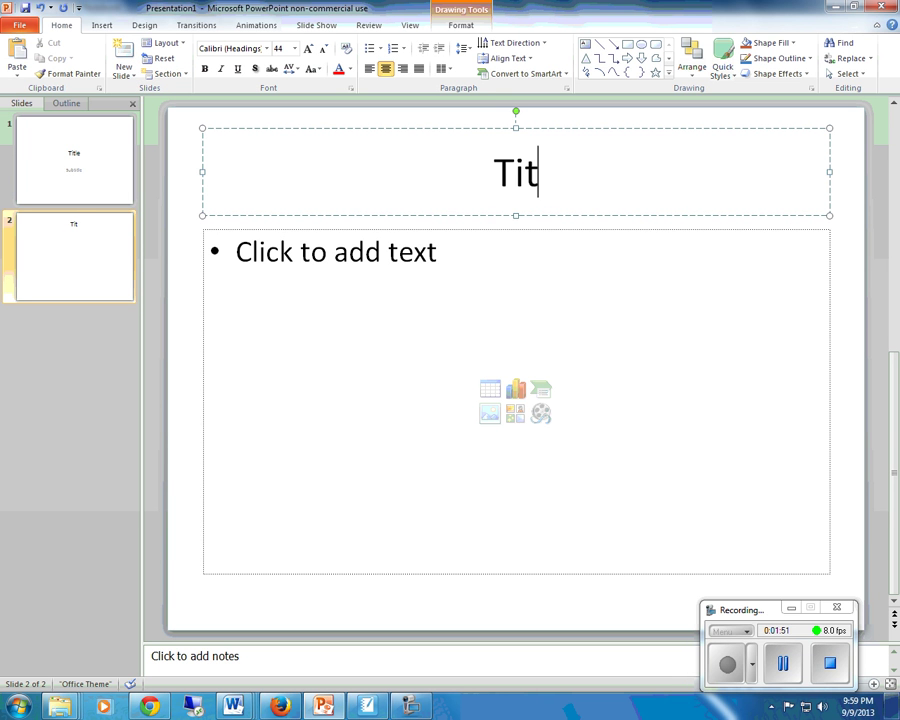
{"action": "type", "text": "lt"}
{"action": "key", "text": "BackSpace"}
{"action": "type", "text": "e"}
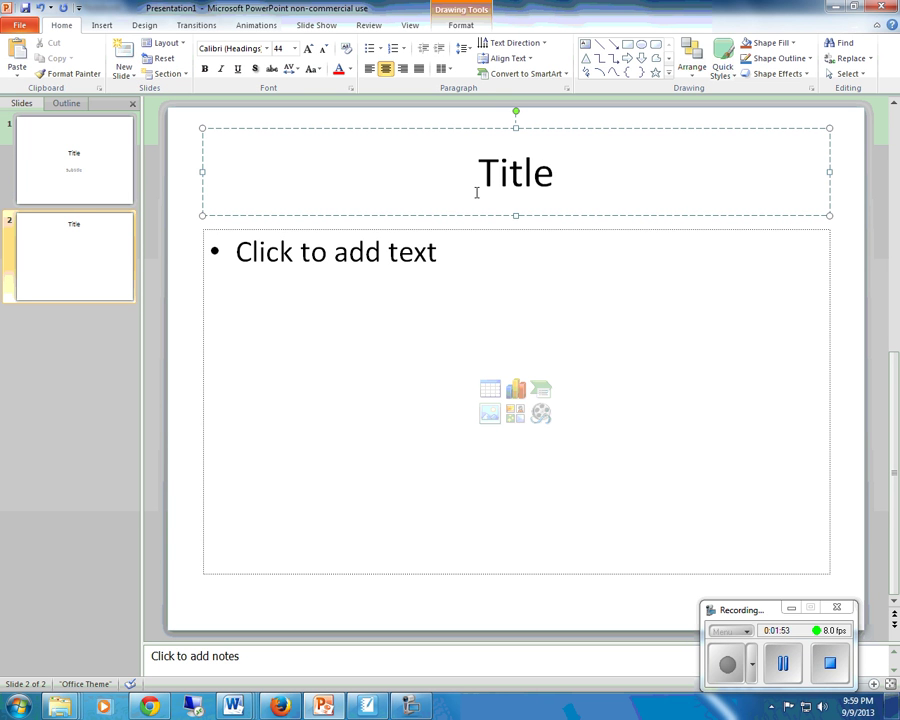
{"action": "left_click", "coordinate": [442, 257]}
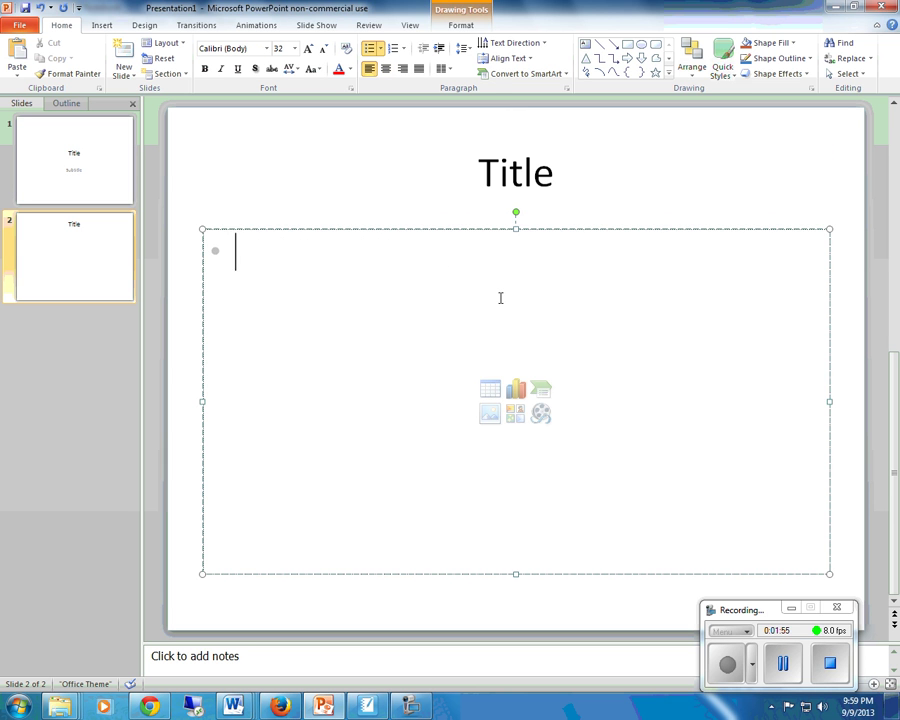
{"action": "type", "text": "Conte"}
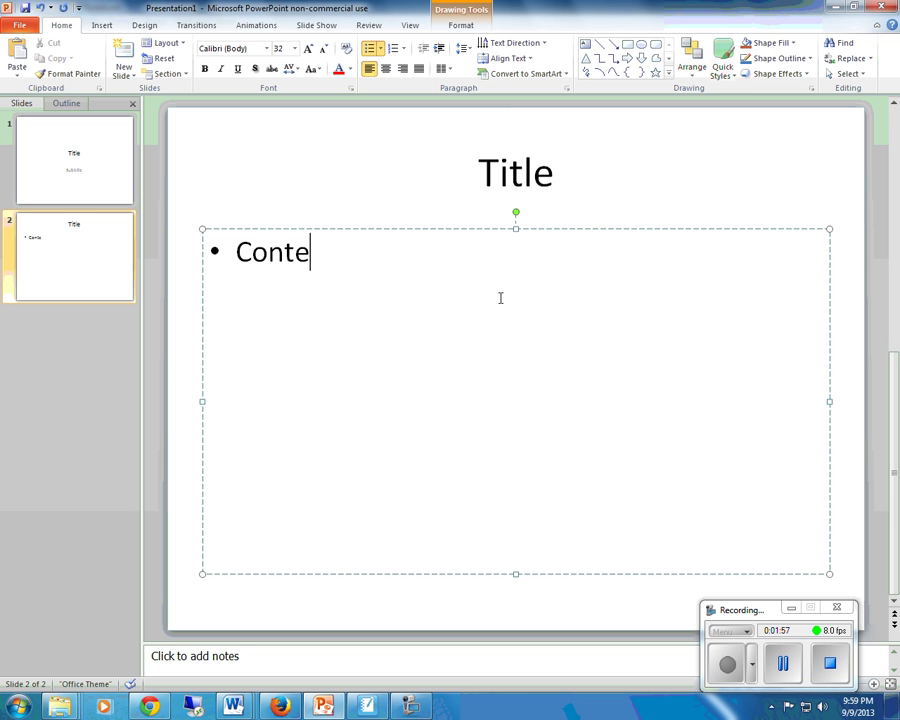
{"action": "type", "text": "nt"}
{"action": "left_click", "coordinate": [193, 130]}
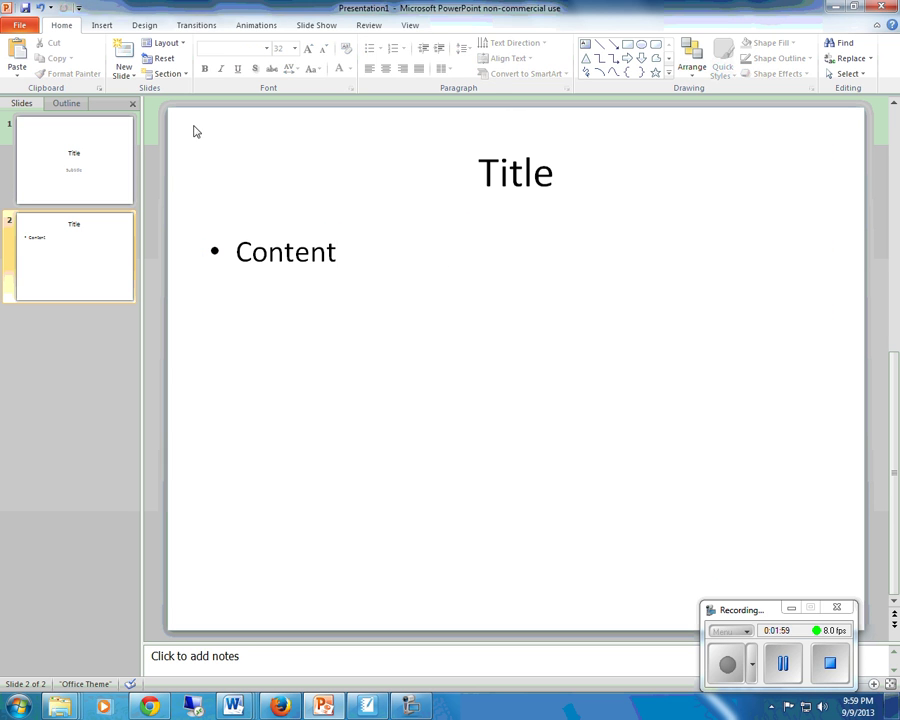
Step: Apply the red NewsPrint design theme from the Themes gallery to both slides
{"action": "left_click", "coordinate": [30, 132]}
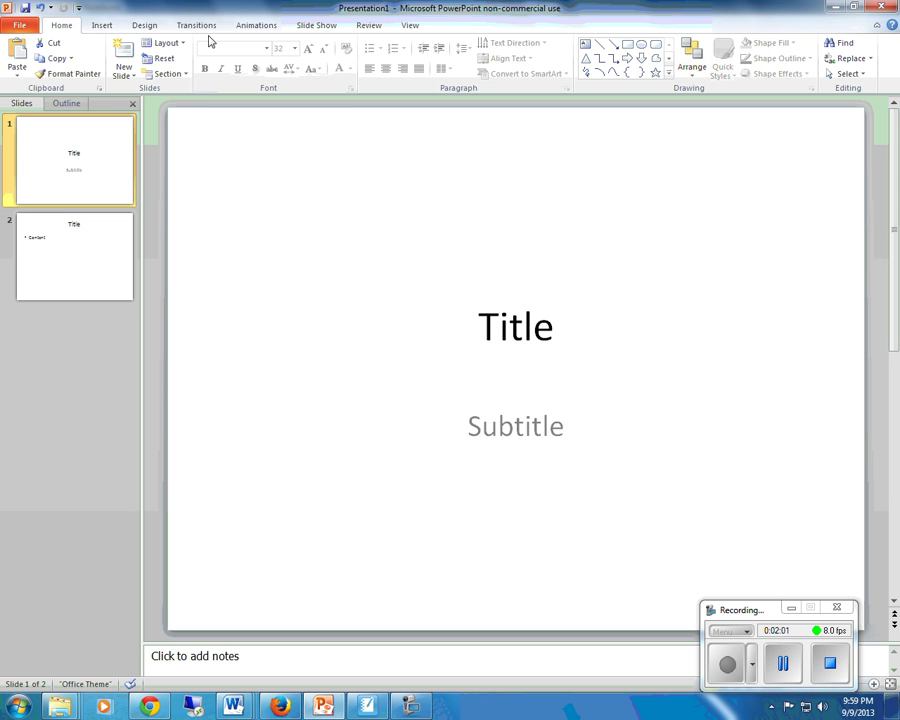
{"action": "left_click", "coordinate": [148, 26]}
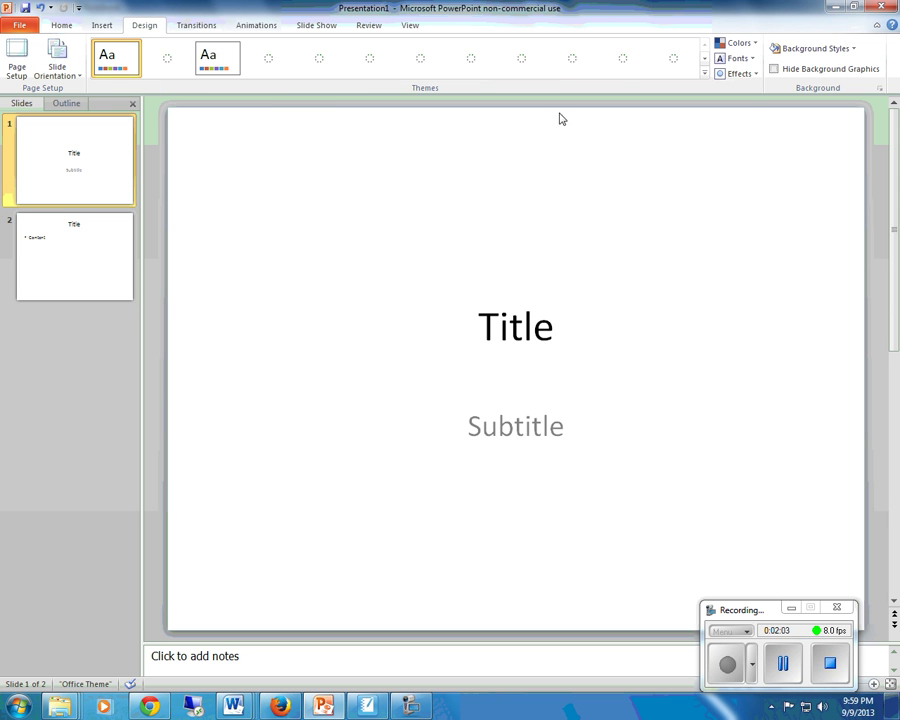
{"action": "left_click", "coordinate": [705, 74]}
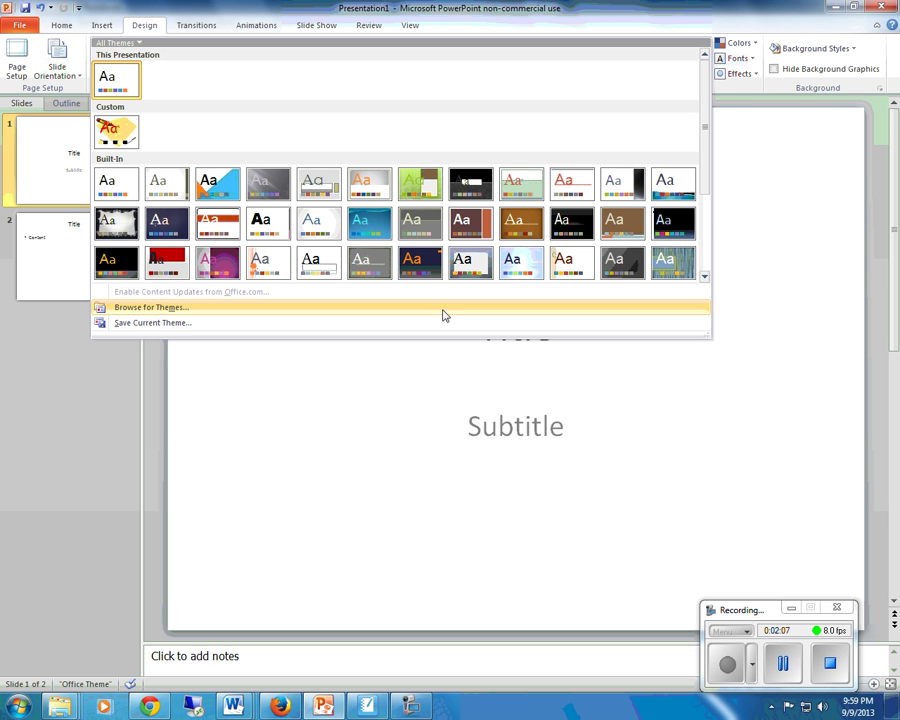
{"action": "left_click_drag", "start_coordinate": [707, 157], "coordinate": [710, 190]}
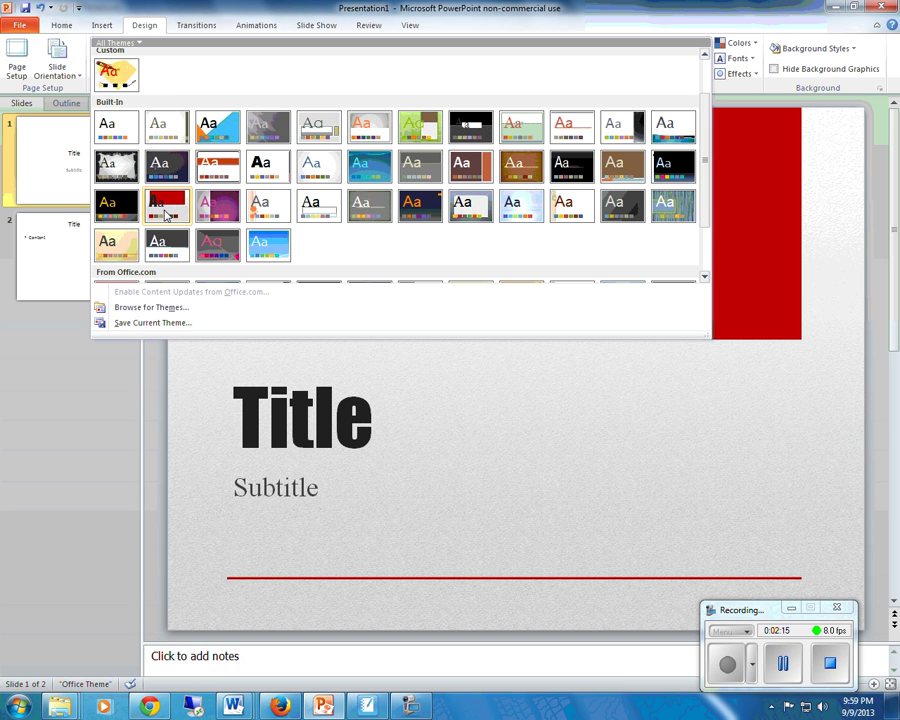
{"action": "left_click", "coordinate": [166, 213]}
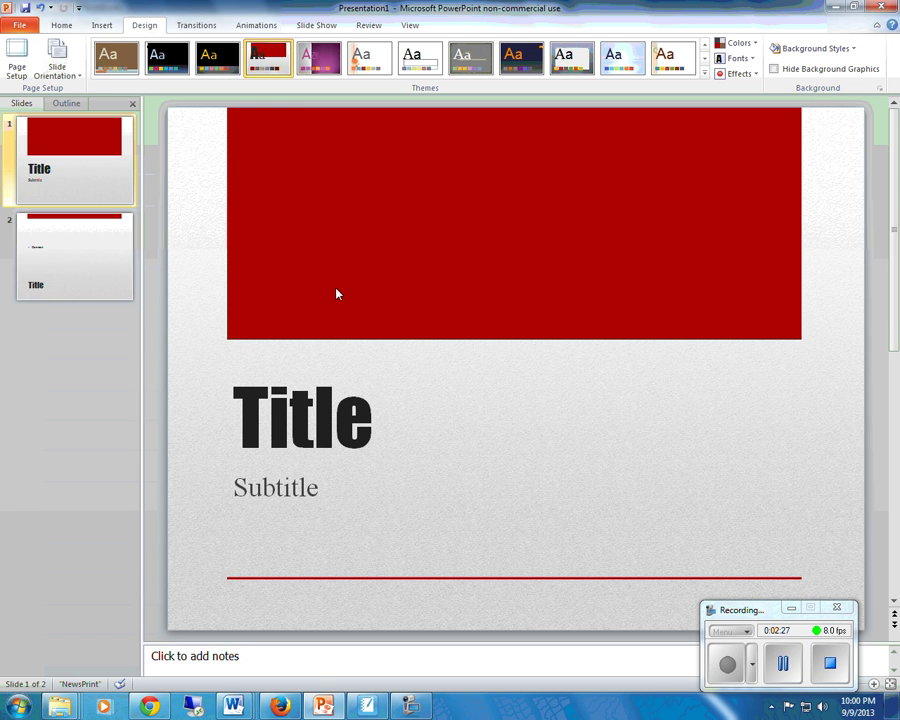
{"action": "scroll", "coordinate": [336, 293], "scroll_direction": "down", "scroll_amount": 1}
{"action": "scroll", "coordinate": [336, 293], "scroll_direction": "up", "scroll_amount": 1}
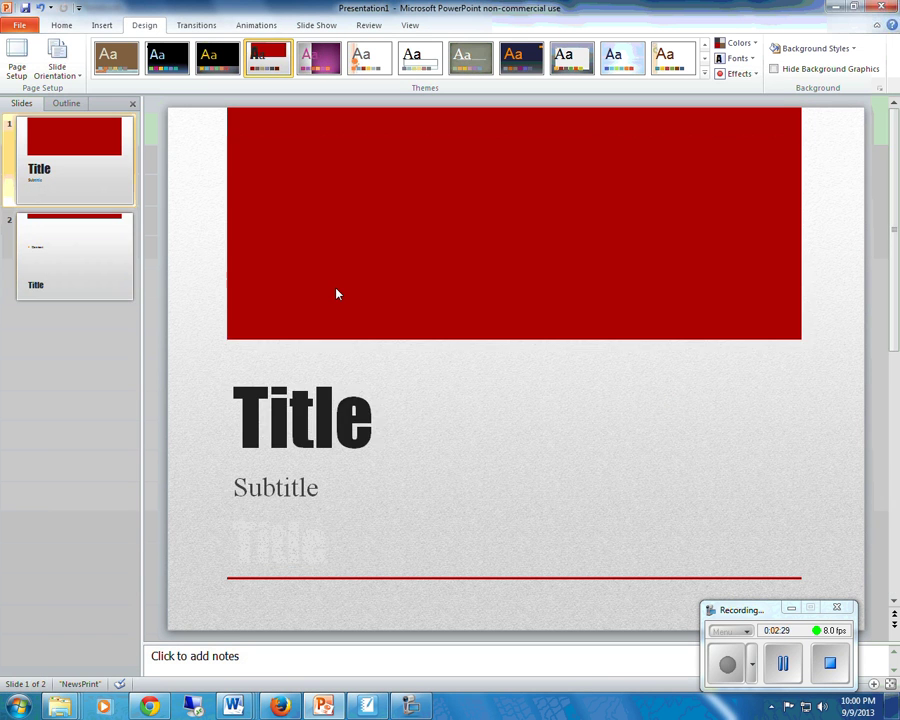
Step: Save the presentation under the file name 'Title'
{"action": "left_click", "coordinate": [17, 27]}
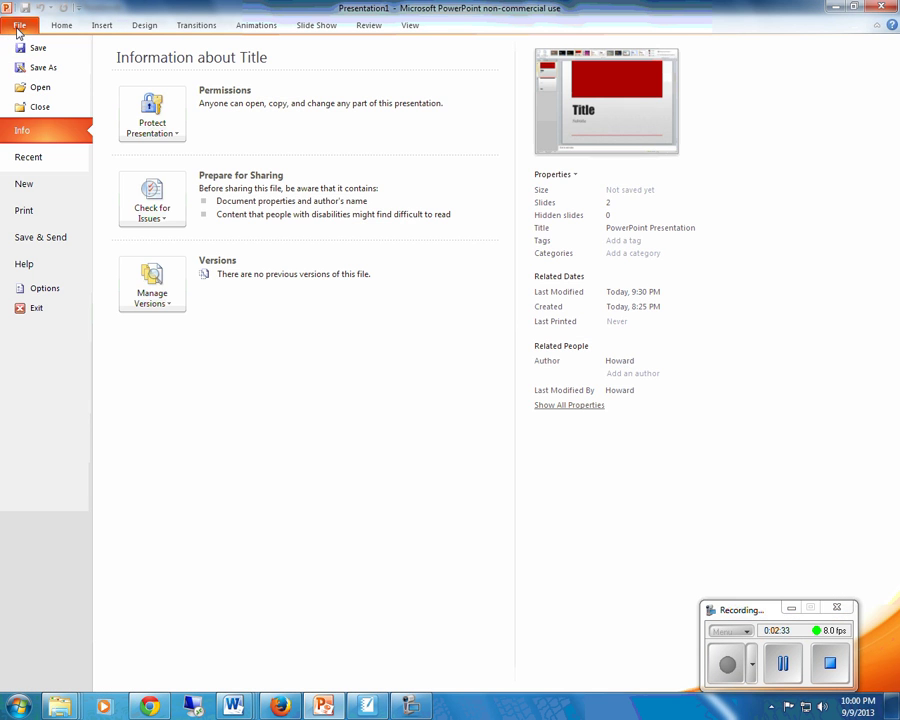
{"action": "key", "text": "Escape"}
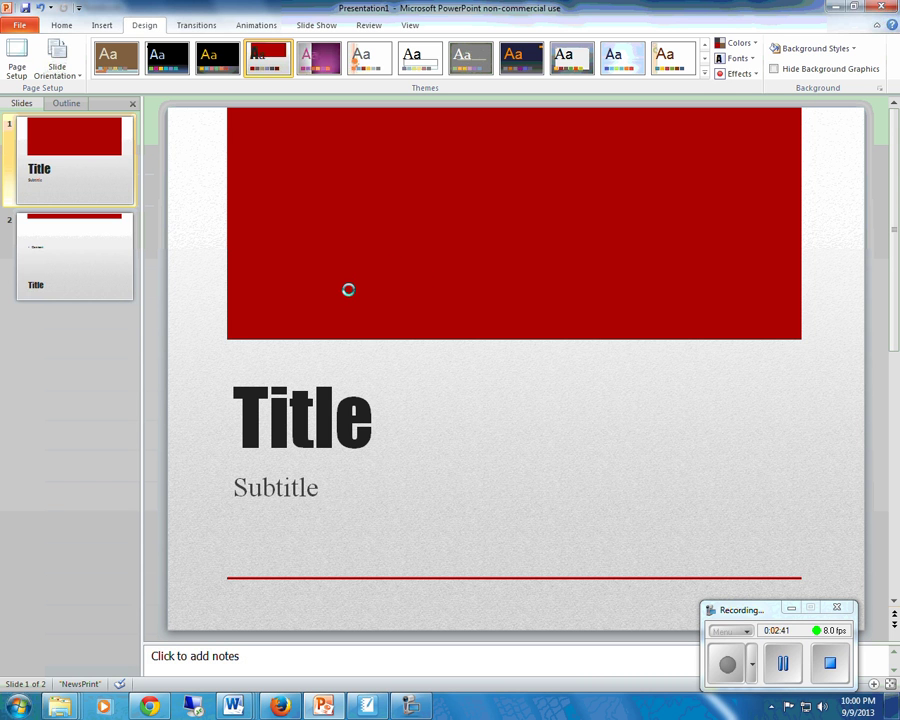
{"action": "key", "text": "ctrl+s"}
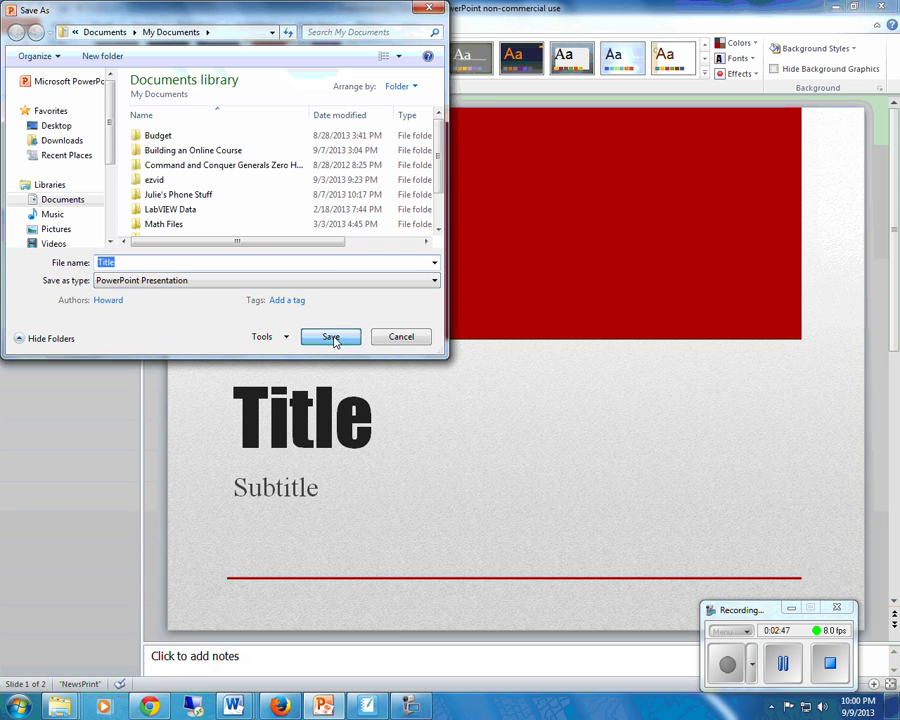
{"action": "left_click", "coordinate": [332, 338]}
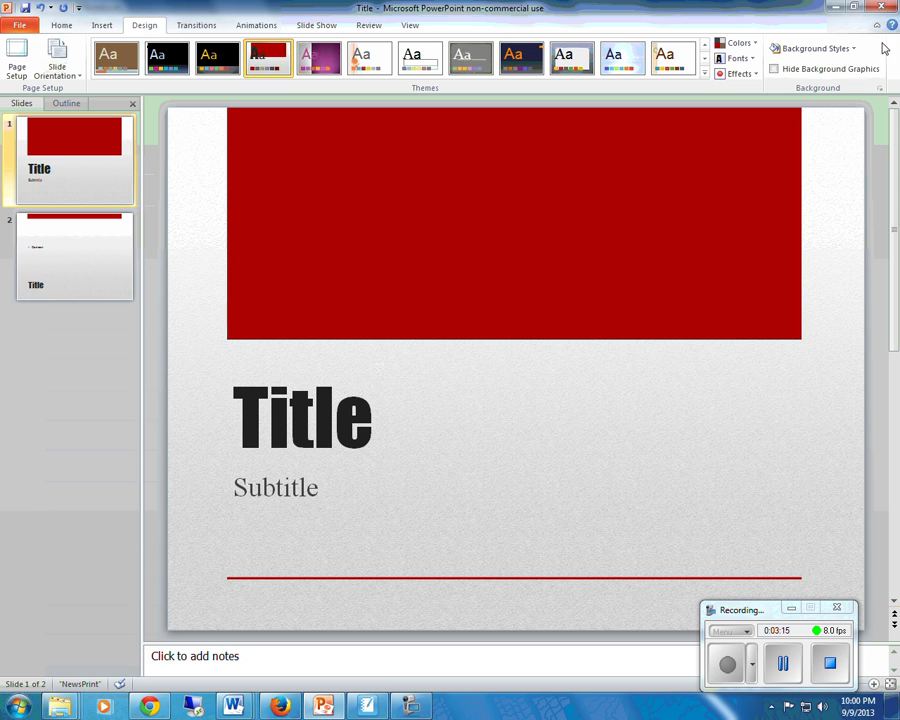
Step: Close PowerPoint and import the saved 'Title' presentation into SMART Notebook
{"action": "left_click", "coordinate": [886, 8]}
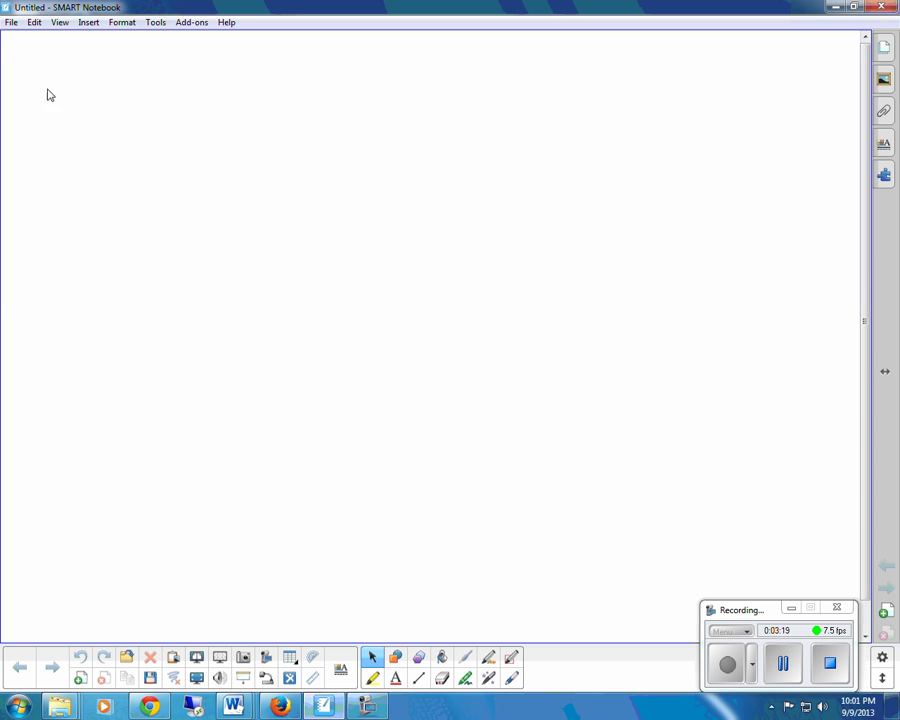
{"action": "left_click", "coordinate": [11, 22]}
{"action": "left_click", "coordinate": [28, 69]}
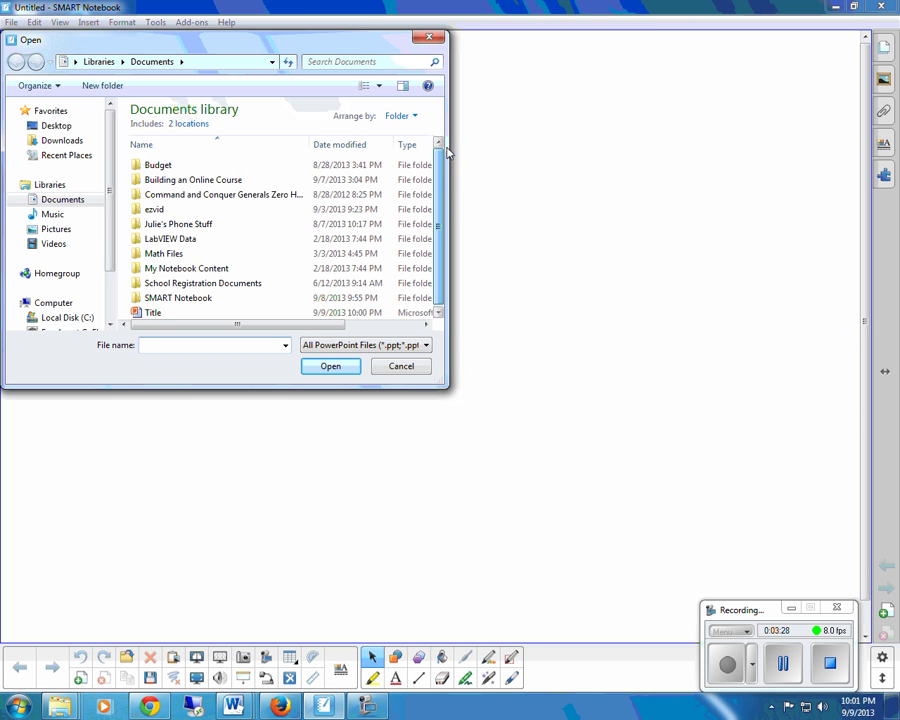
{"action": "scroll", "coordinate": [444, 200], "scroll_direction": "down", "scroll_amount": 1}
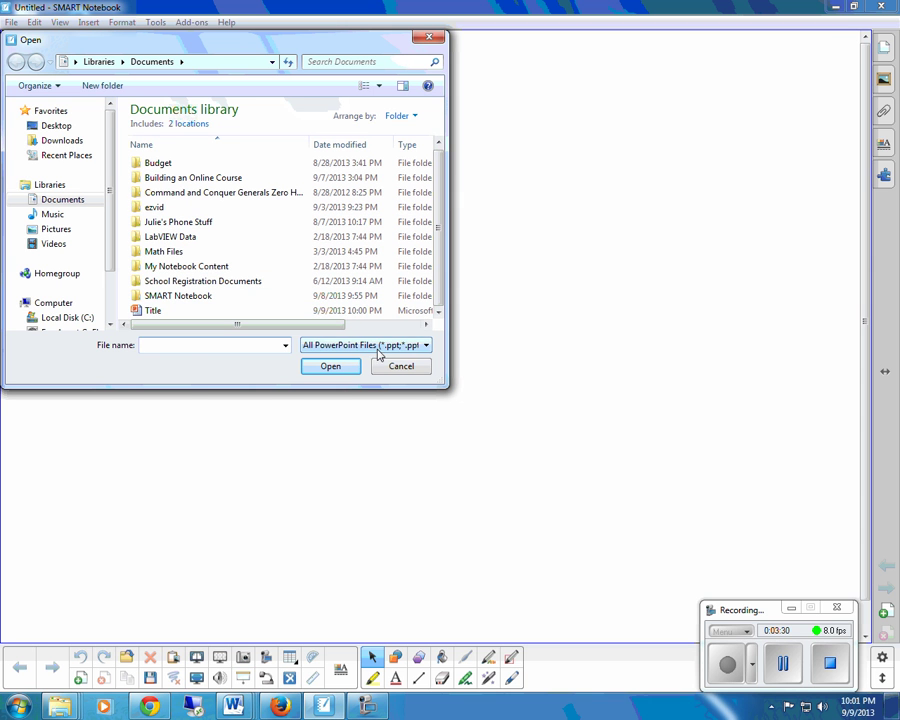
{"action": "left_click", "coordinate": [151, 311]}
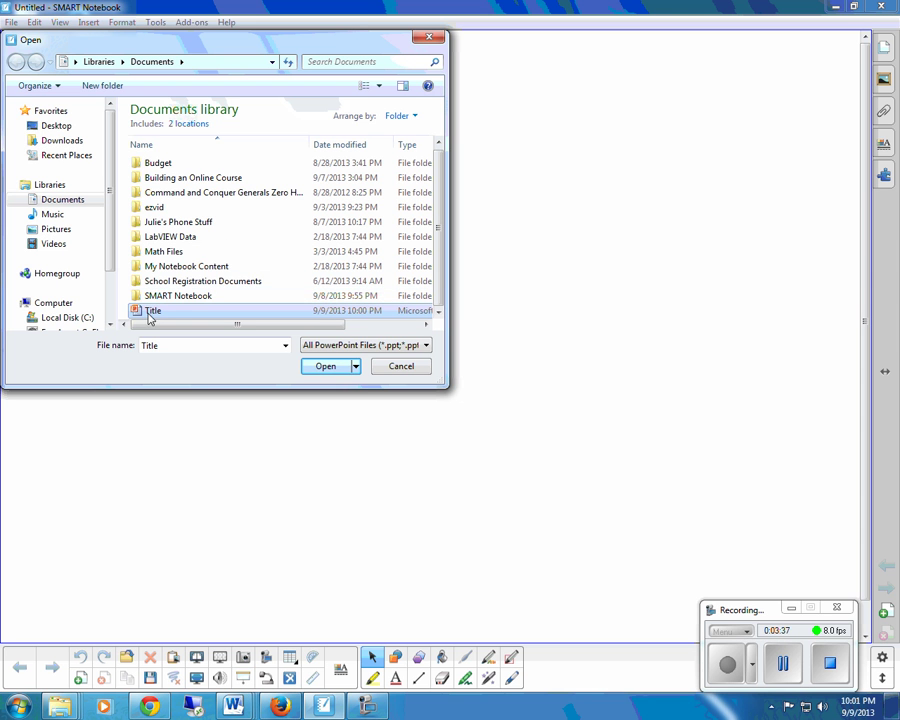
{"action": "left_click", "coordinate": [325, 371]}
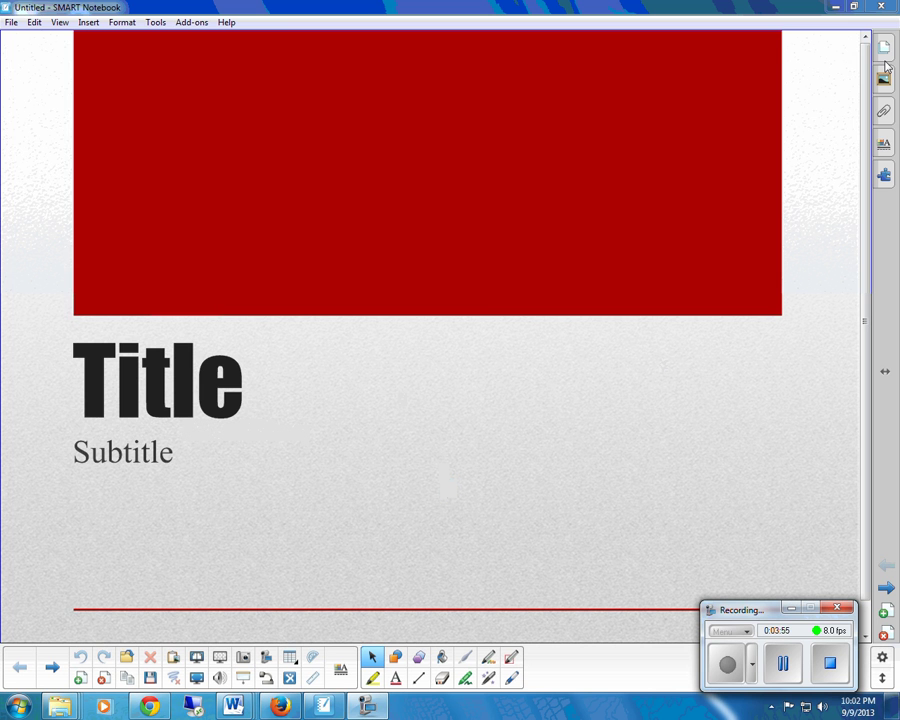
Step: Check the next imported page, then drag the title page's Subtitle slightly down and right
{"action": "left_click", "coordinate": [888, 588]}
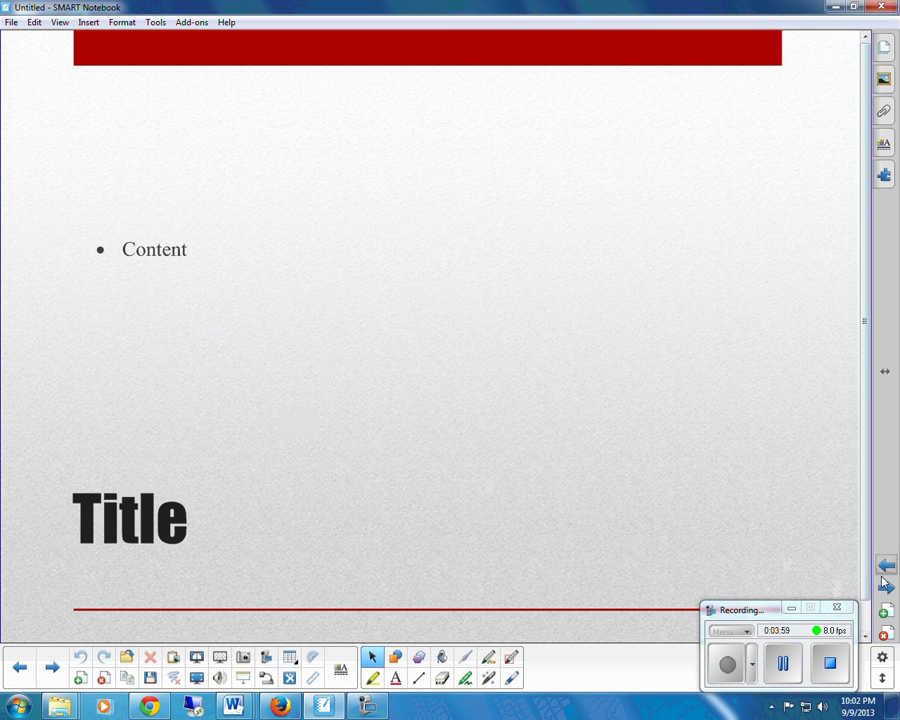
{"action": "left_click", "coordinate": [885, 566]}
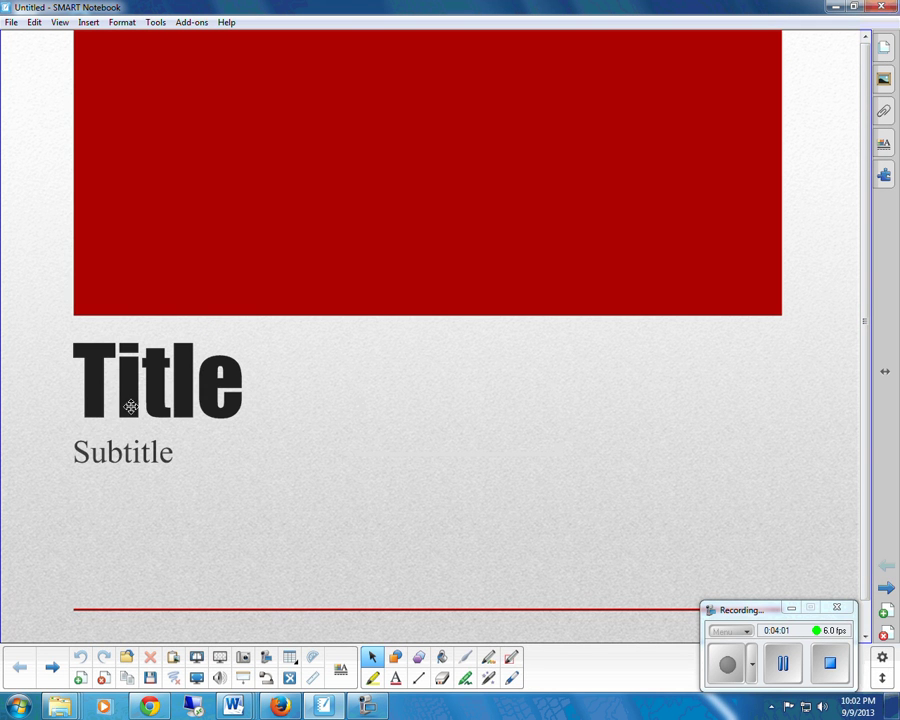
{"action": "left_click_drag", "start_coordinate": [116, 448], "coordinate": [133, 487]}
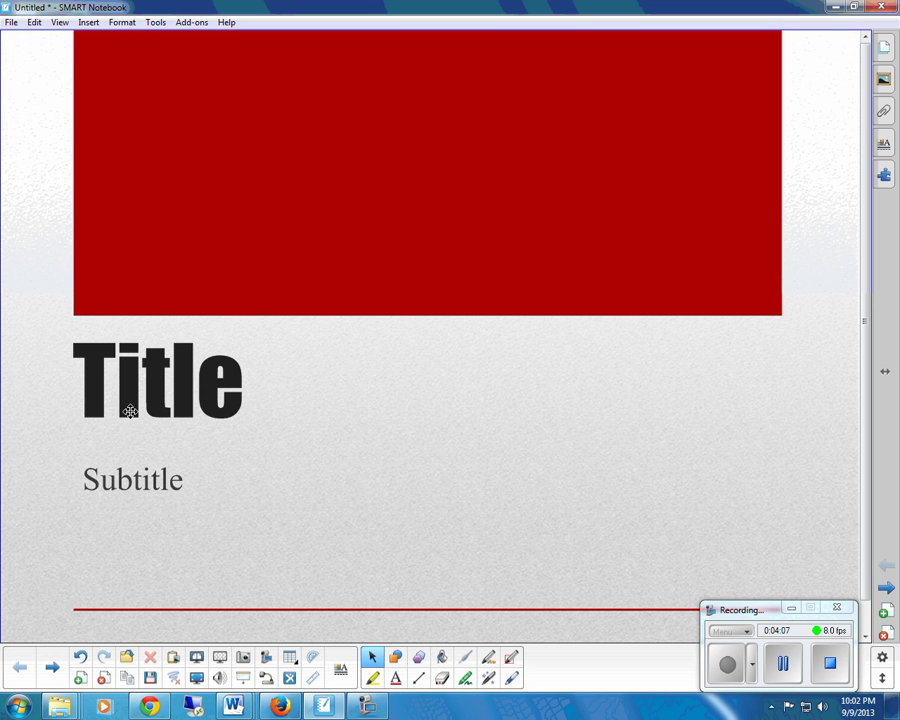
Step: Replace the 'Title' text with 'Using Import'
{"action": "double_click", "coordinate": [143, 393]}
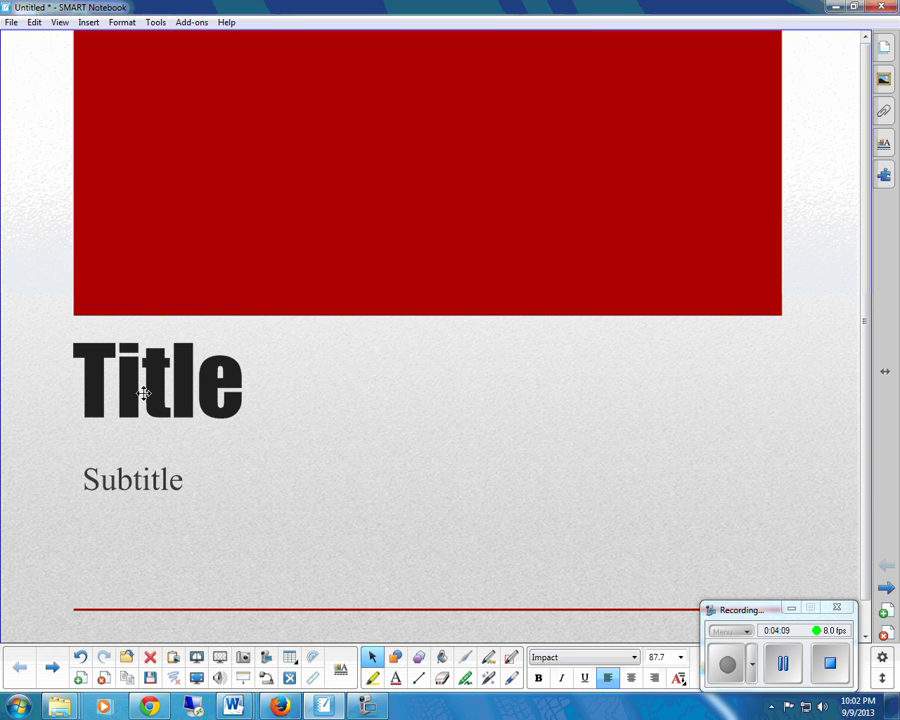
{"action": "left_click_drag", "start_coordinate": [73, 380], "coordinate": [263, 381]}
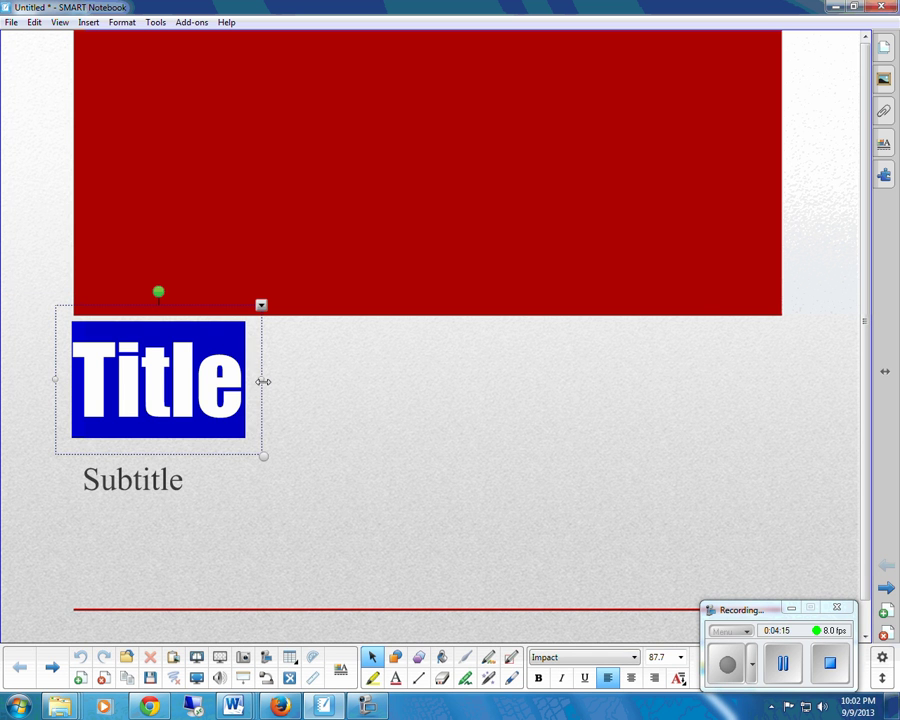
{"action": "type", "text": "Usi"}
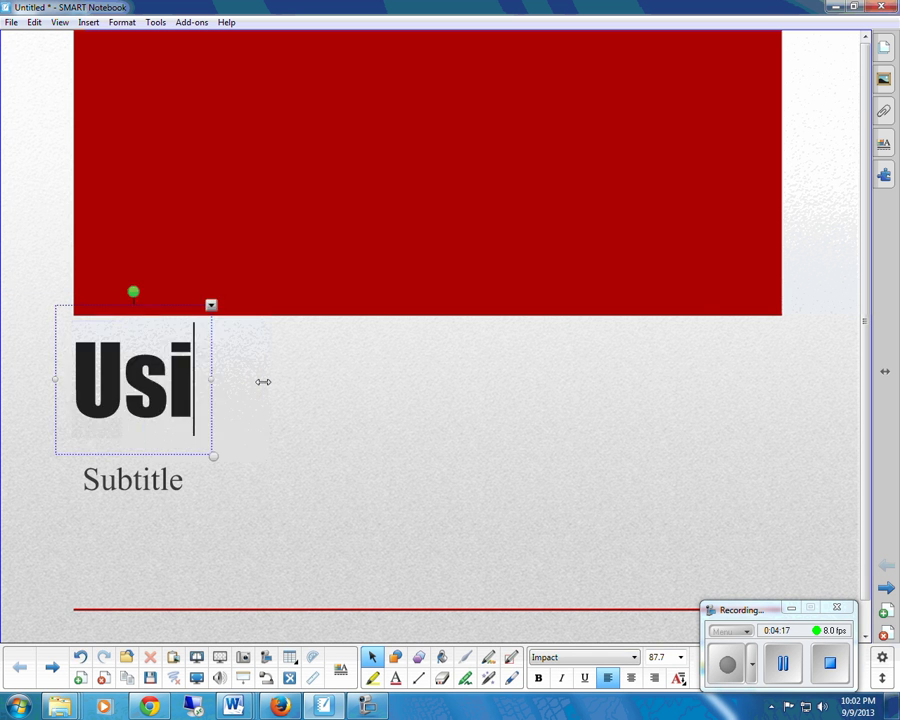
{"action": "type", "text": "ng Import"}
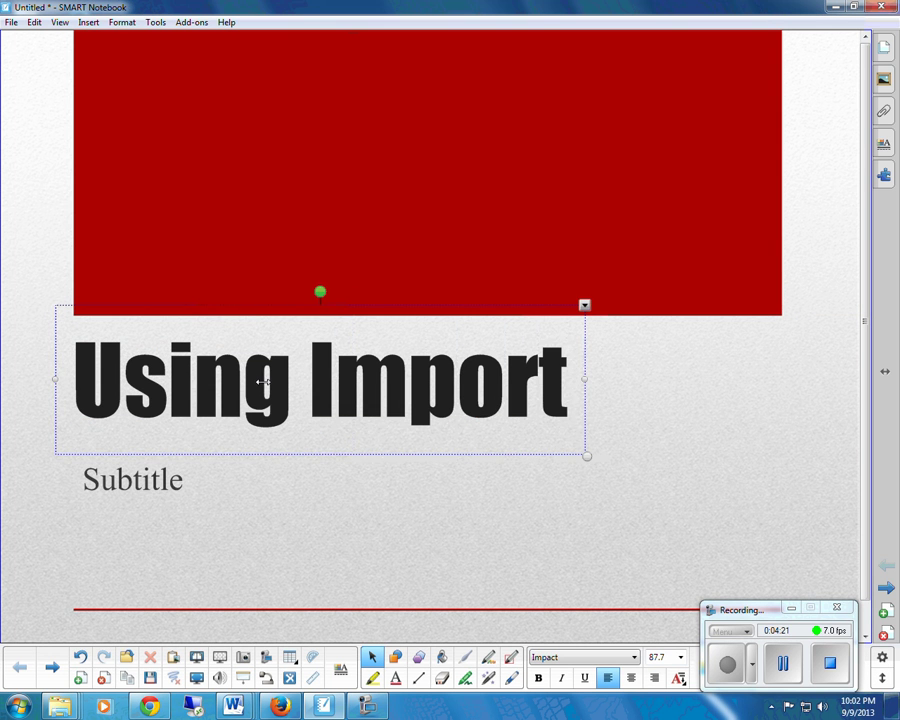
{"action": "left_click", "coordinate": [153, 490]}
Step: Replace the 'Subtitle' text with 'Making Nice Design Schemes'
{"action": "left_click", "coordinate": [153, 490]}
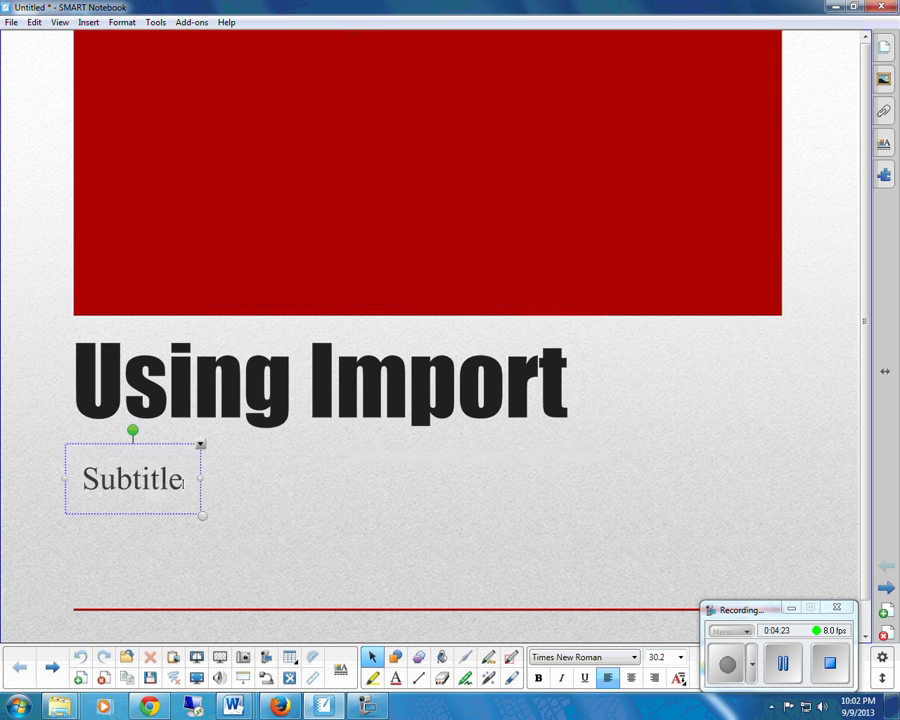
{"action": "double_click", "coordinate": [181, 482]}
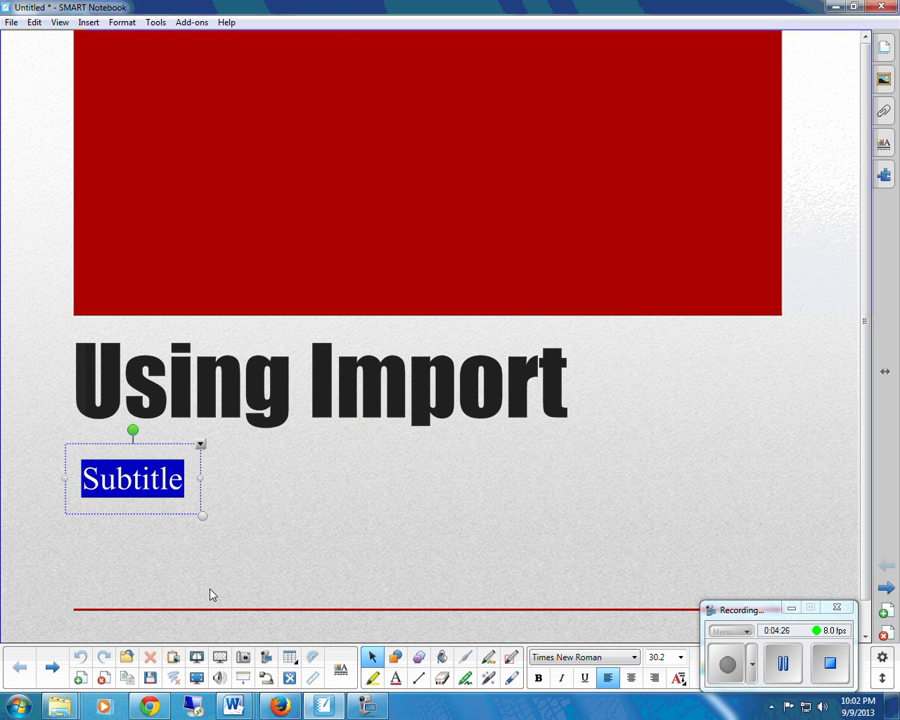
{"action": "type", "text": "Making "}
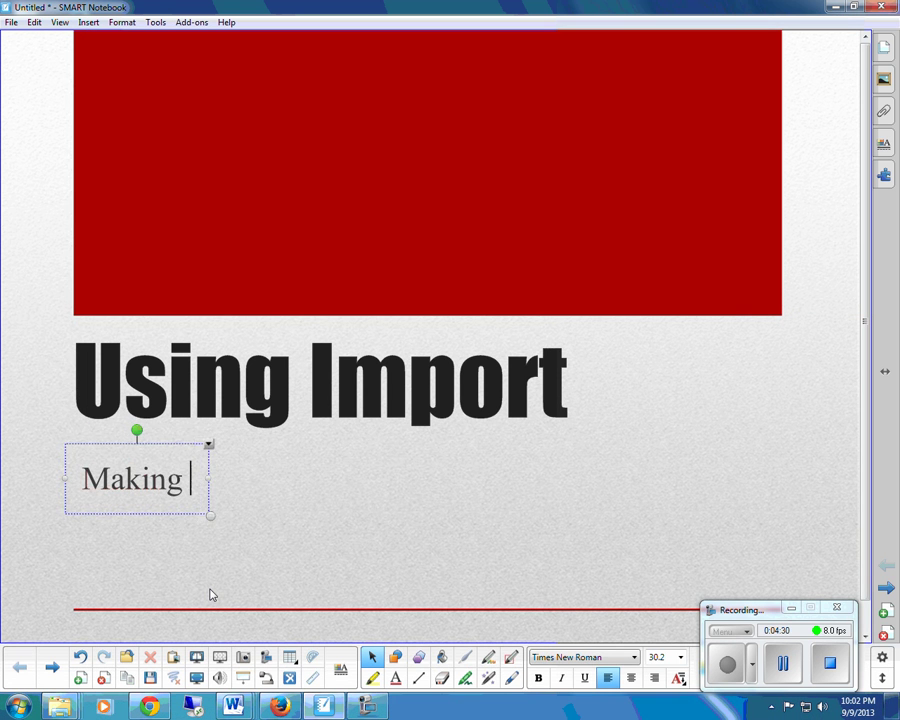
{"action": "type", "text": "Nice Design"}
{"action": "key", "text": "BackSpace"}
{"action": "key", "text": "BackSpace"}
{"action": "key", "text": "BackSpace"}
{"action": "key", "text": "BackSpace"}
{"action": "key", "text": "BackSpace"}
{"action": "key", "text": "BackSpace"}
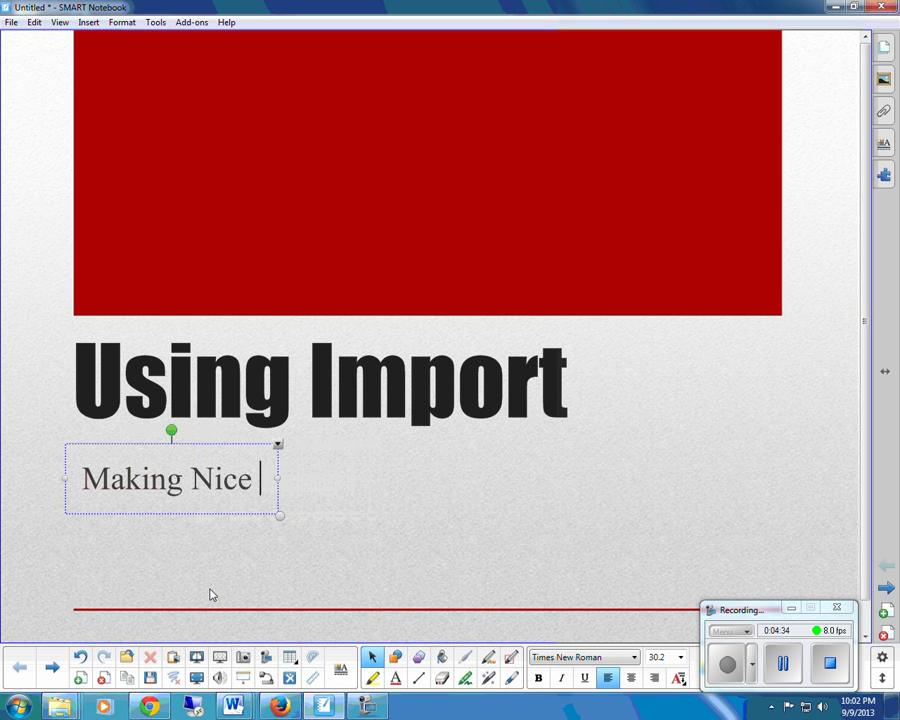
{"action": "type", "text": "Desig"}
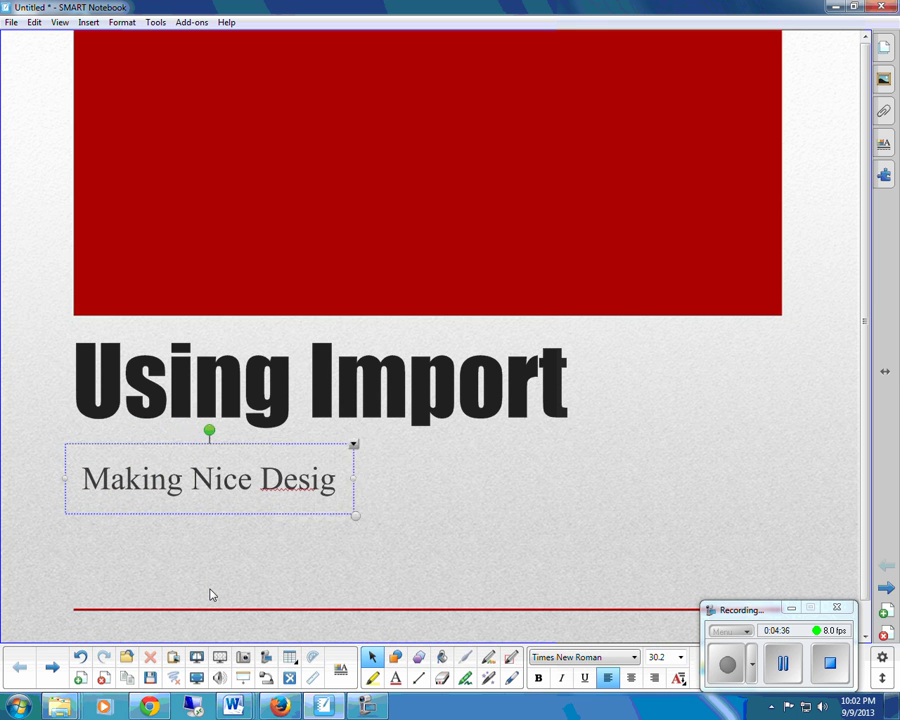
{"action": "type", "text": "n Schemes"}
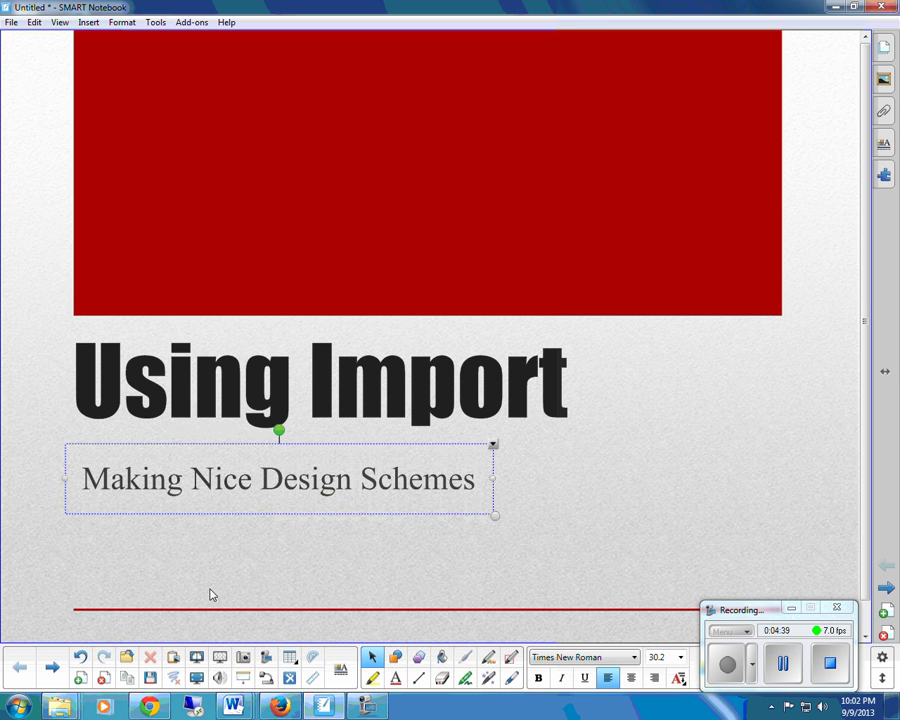
{"action": "left_click", "coordinate": [513, 541]}
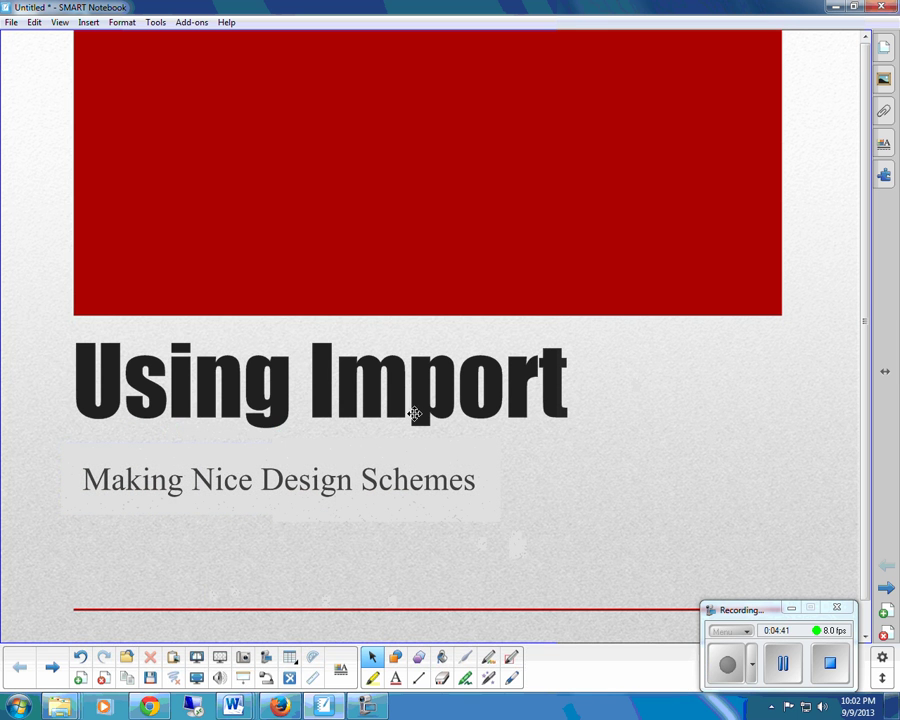
Step: On the second page, move the Title text up under the red bar
{"action": "left_click", "coordinate": [885, 588]}
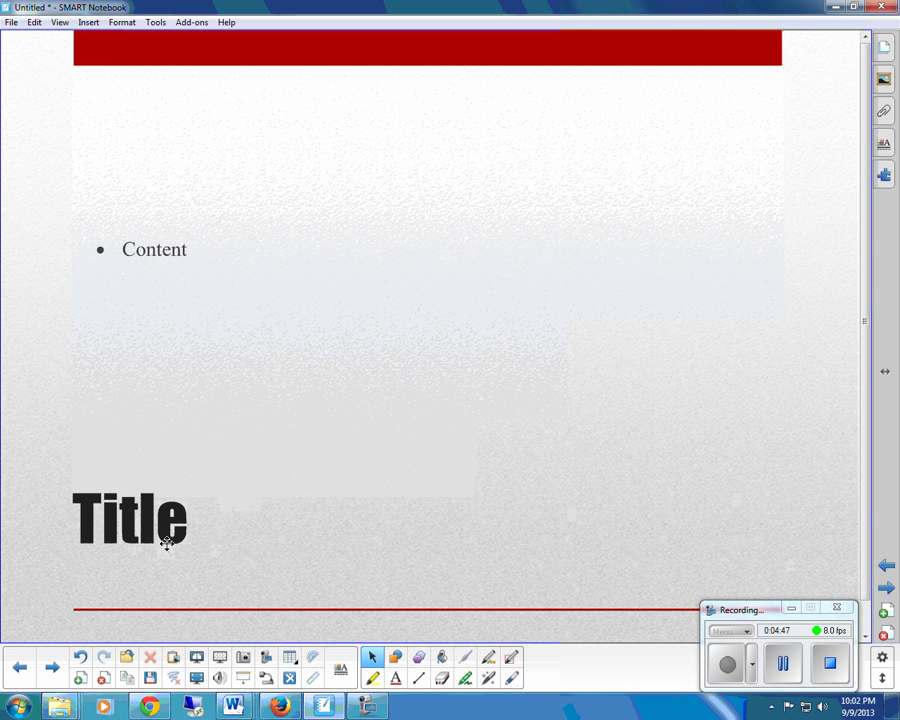
{"action": "left_click_drag", "start_coordinate": [145, 528], "coordinate": [142, 92]}
{"action": "left_click", "coordinate": [146, 104]}
{"action": "left_click", "coordinate": [138, 90]}
{"action": "left_click", "coordinate": [132, 88]}
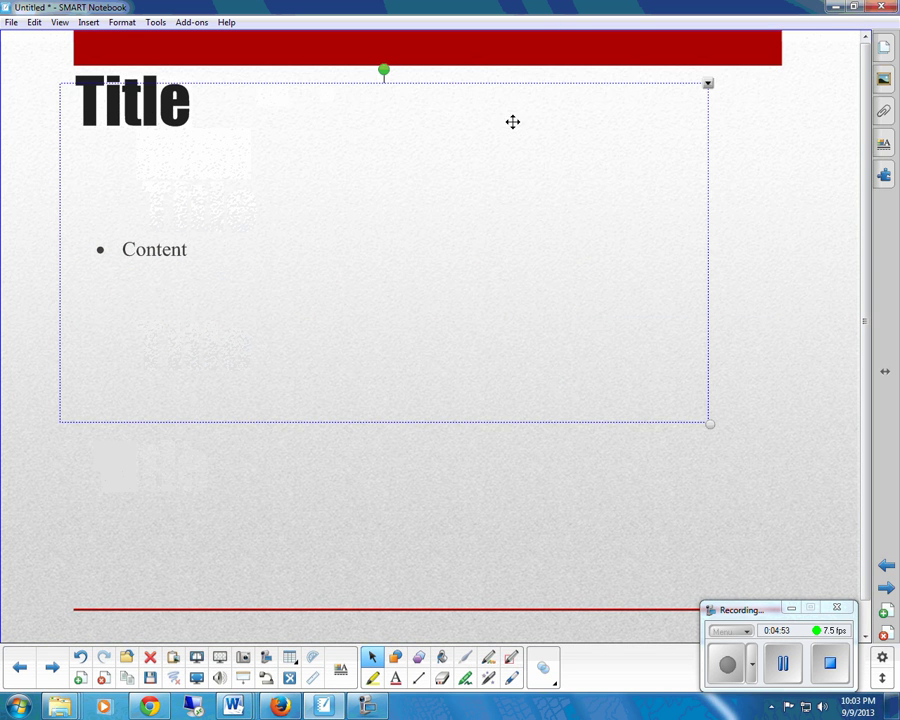
Step: Retype that page's title as 'Importing from PowerPoint'
{"action": "left_click", "coordinate": [164, 82]}
{"action": "left_click", "coordinate": [165, 100]}
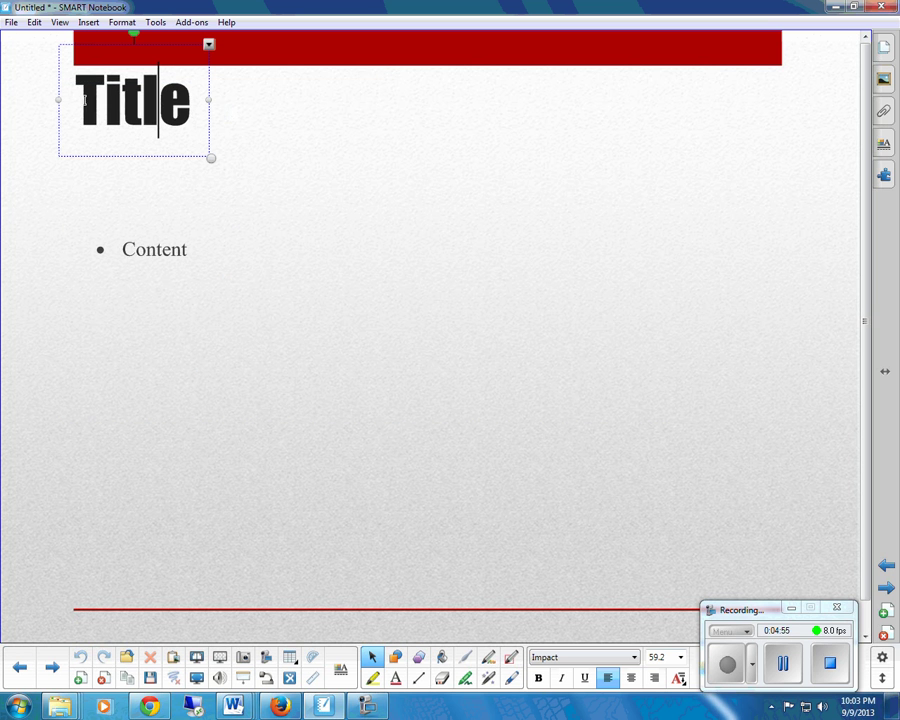
{"action": "left_click_drag", "start_coordinate": [72, 78], "coordinate": [208, 100]}
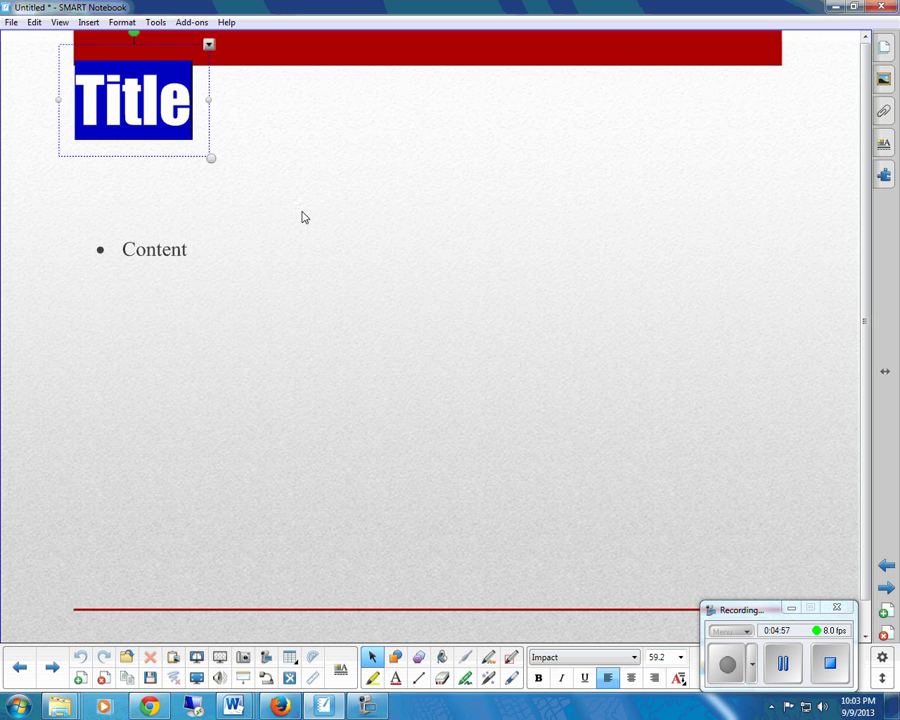
{"action": "type", "text": "Impor"}
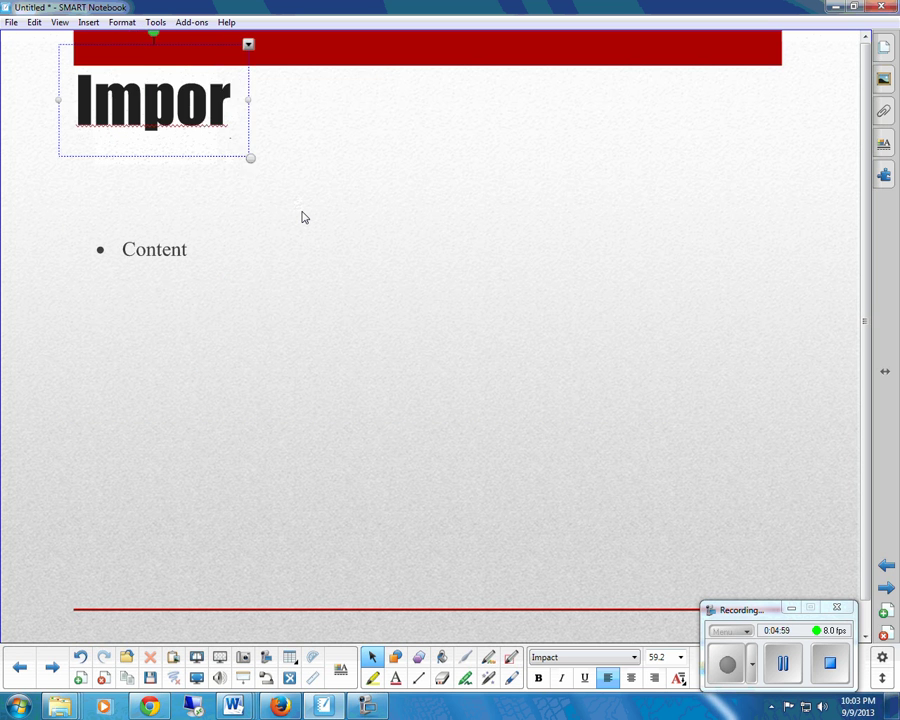
{"action": "type", "text": "ting from"}
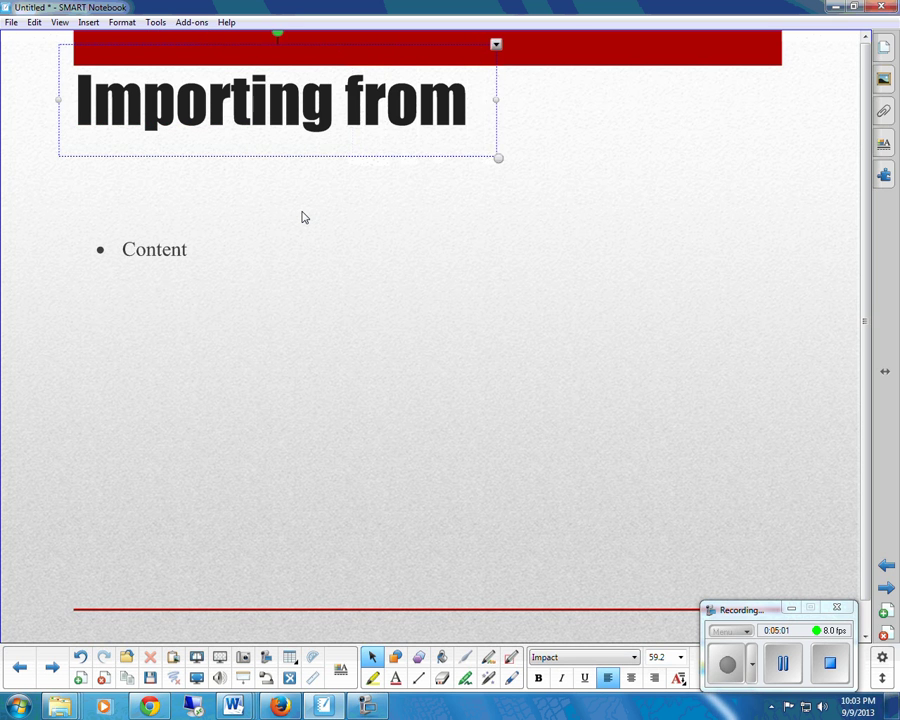
{"action": "type", "text": " PowerPoint"}
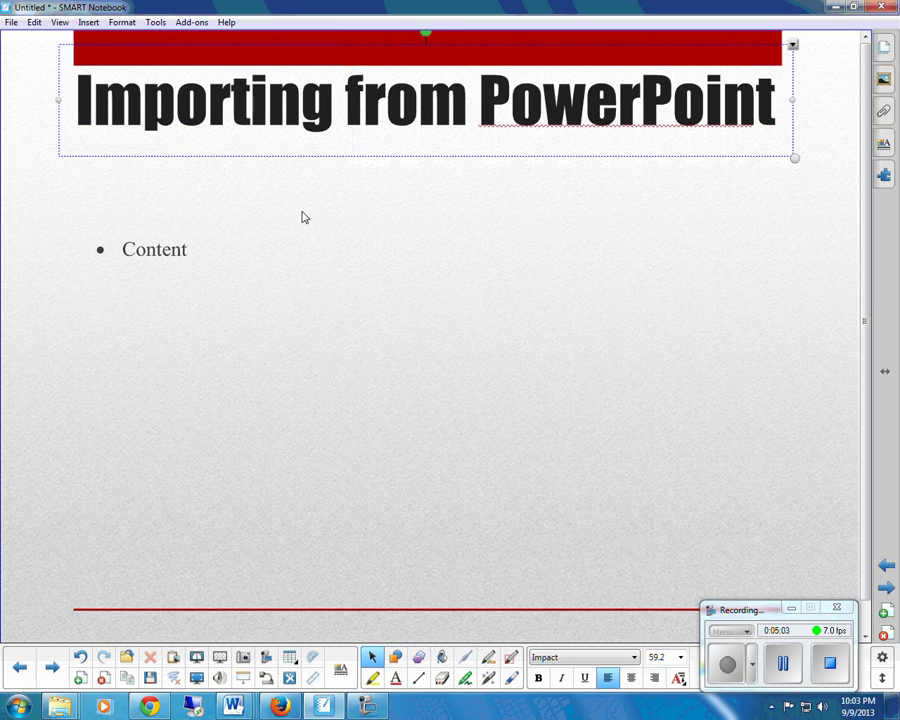
Step: Move the Content bullet up and replace it with 'Whatever it is' at font size 28
{"action": "left_click", "coordinate": [302, 214]}
{"action": "left_click_drag", "start_coordinate": [176, 266], "coordinate": [208, 208]}
{"action": "double_click", "coordinate": [161, 208]}
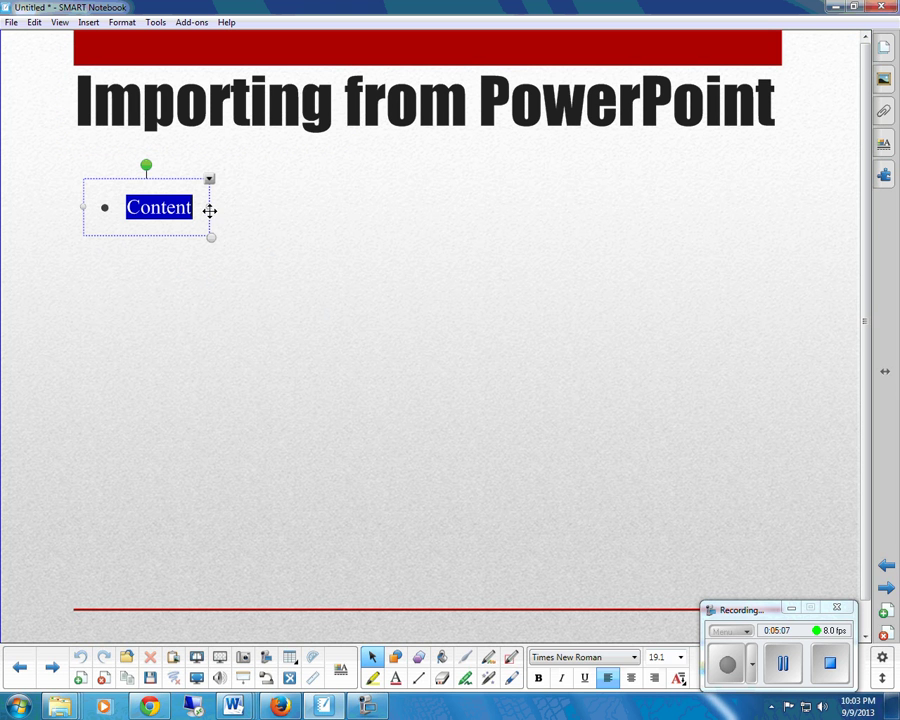
{"action": "left_click", "coordinate": [680, 658]}
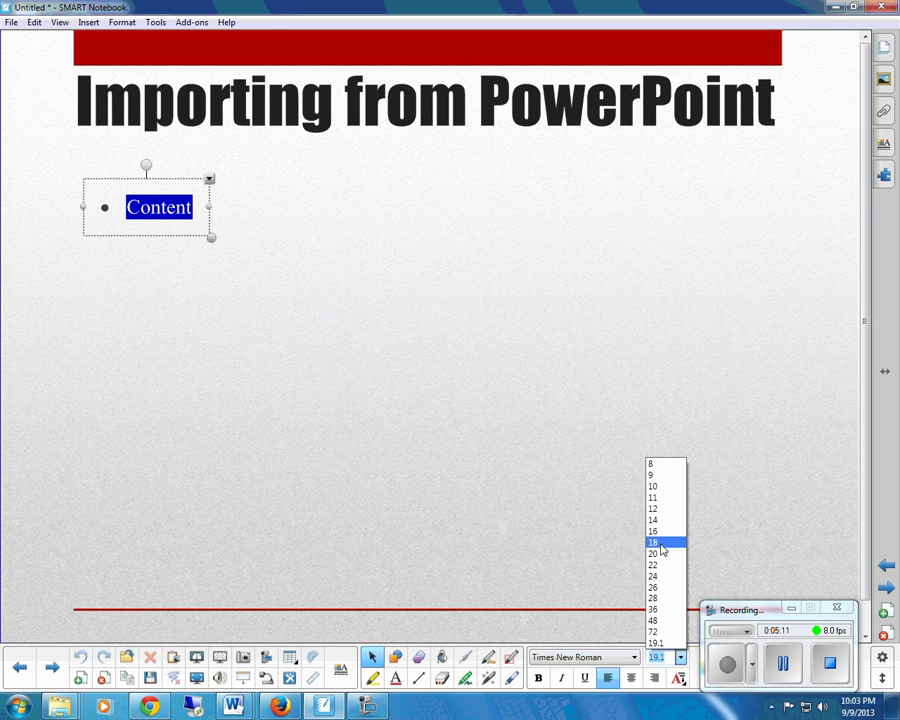
{"action": "left_click", "coordinate": [660, 588]}
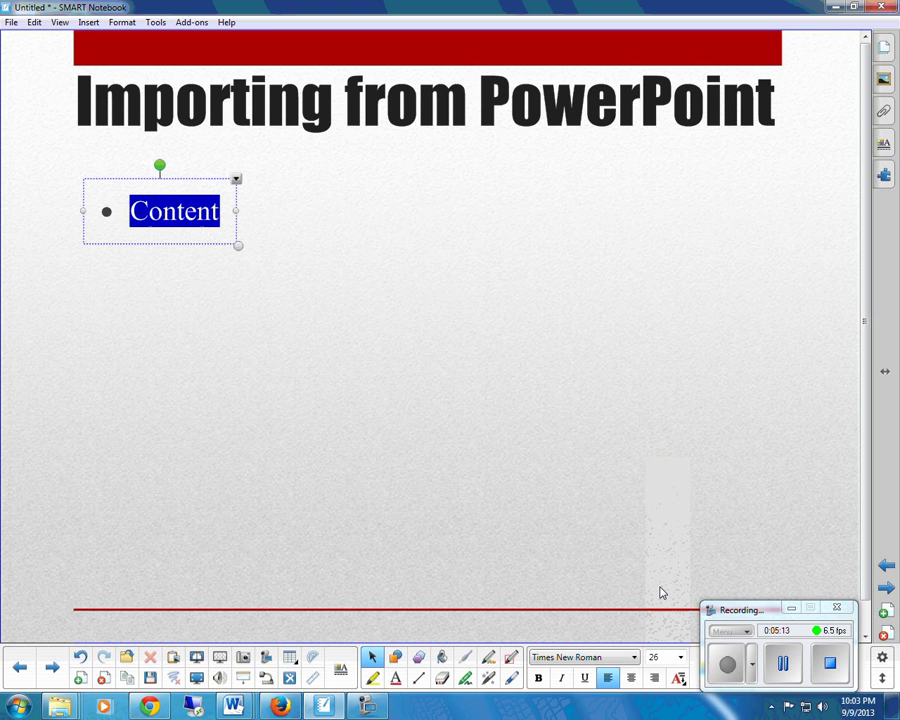
{"action": "left_click", "coordinate": [680, 658]}
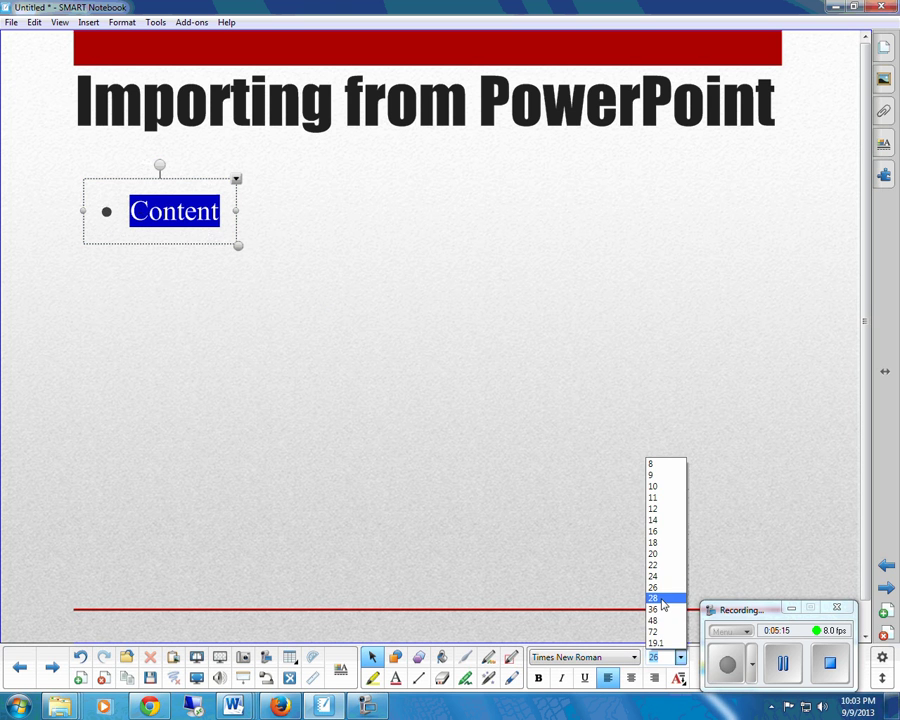
{"action": "left_click", "coordinate": [660, 600]}
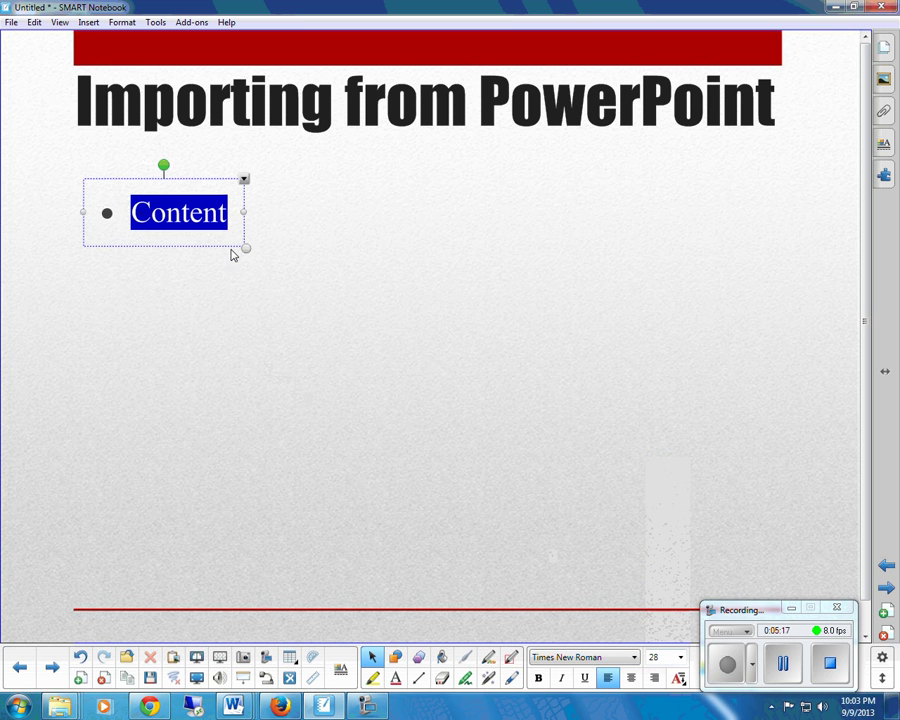
{"action": "type", "text": "Whatev"}
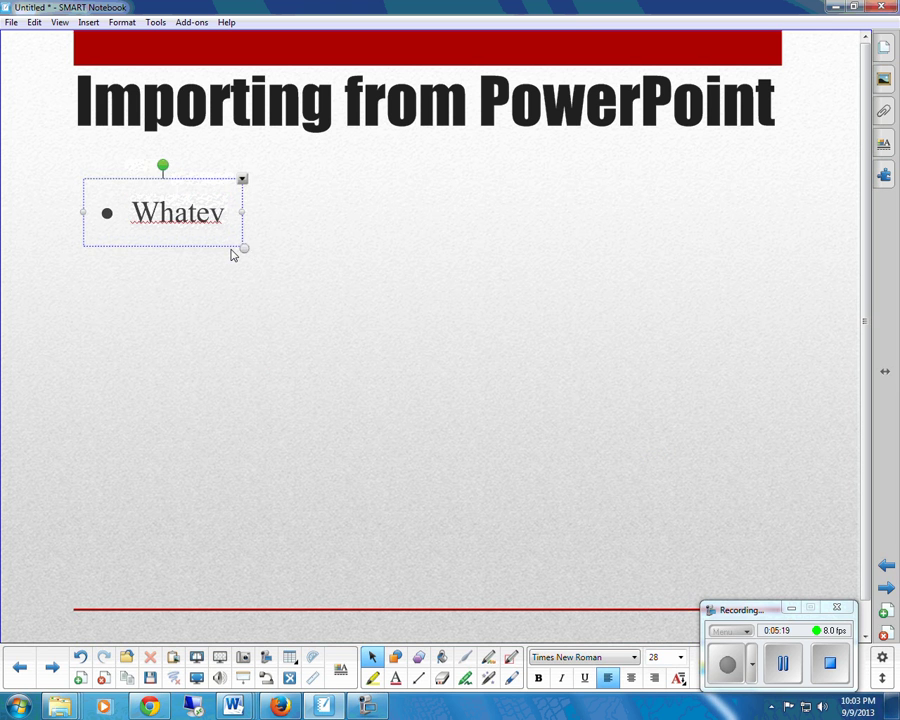
{"action": "type", "text": "er it is"}
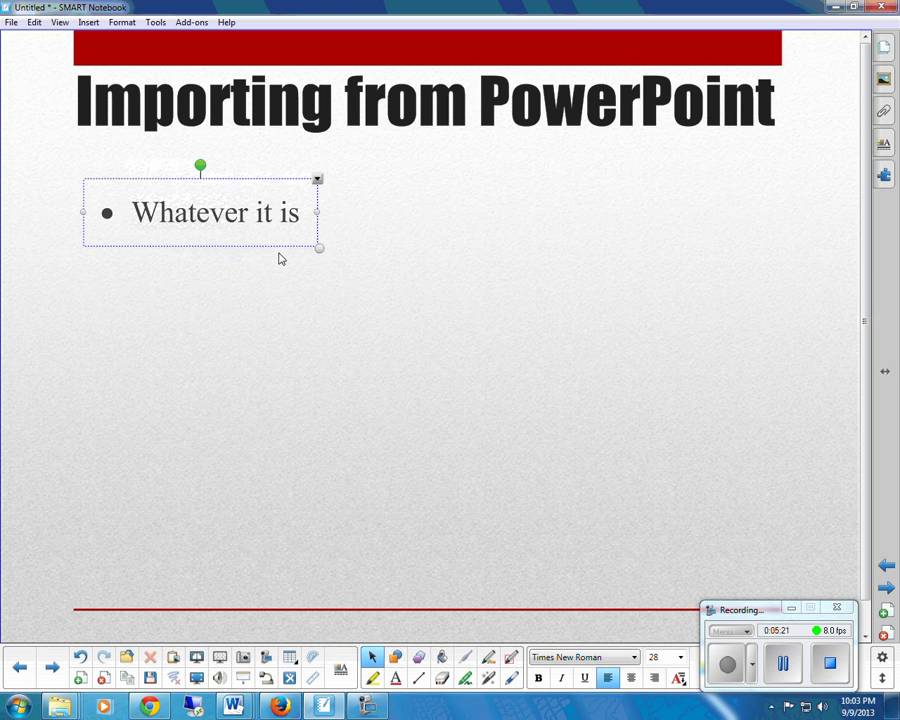
{"action": "left_click", "coordinate": [427, 248]}
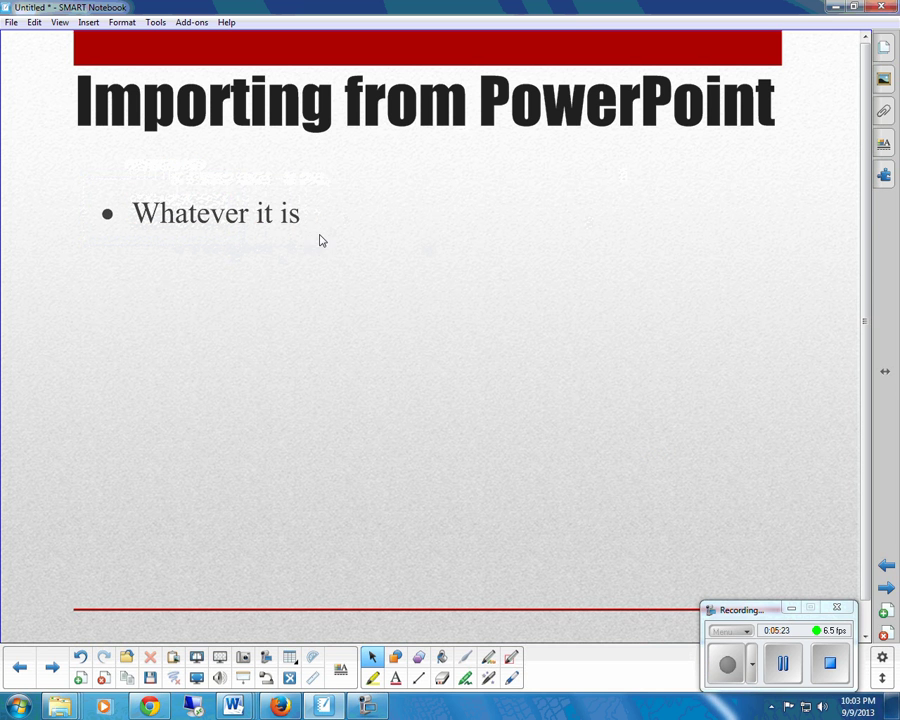
{"action": "left_click", "coordinate": [194, 214]}
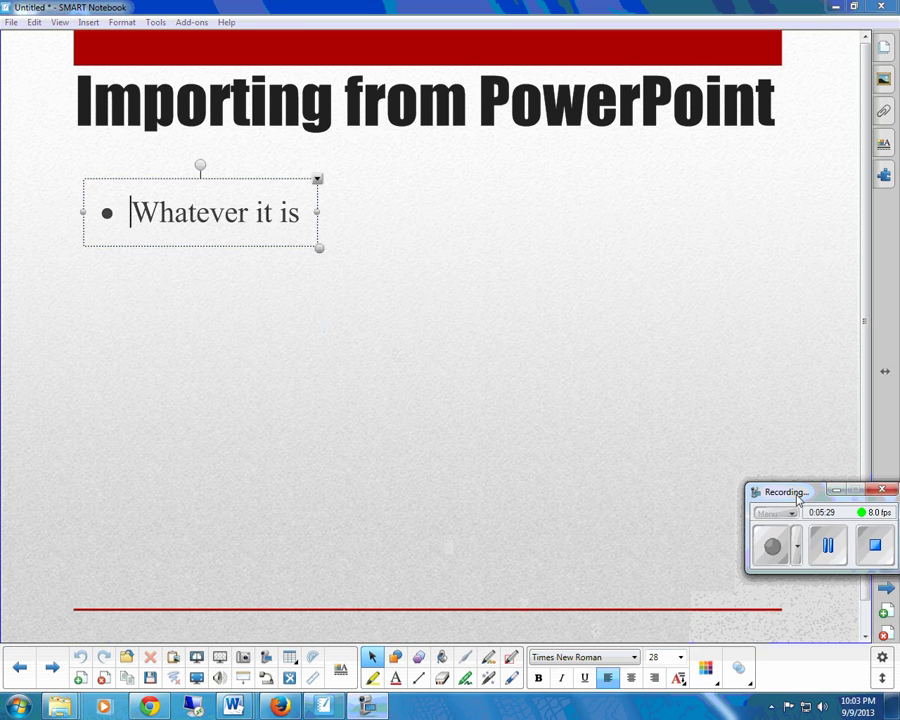
Step: Turn off bullets for the 'Whatever it is' line and nudge its text box slightly left
{"action": "left_click", "coordinate": [678, 680]}
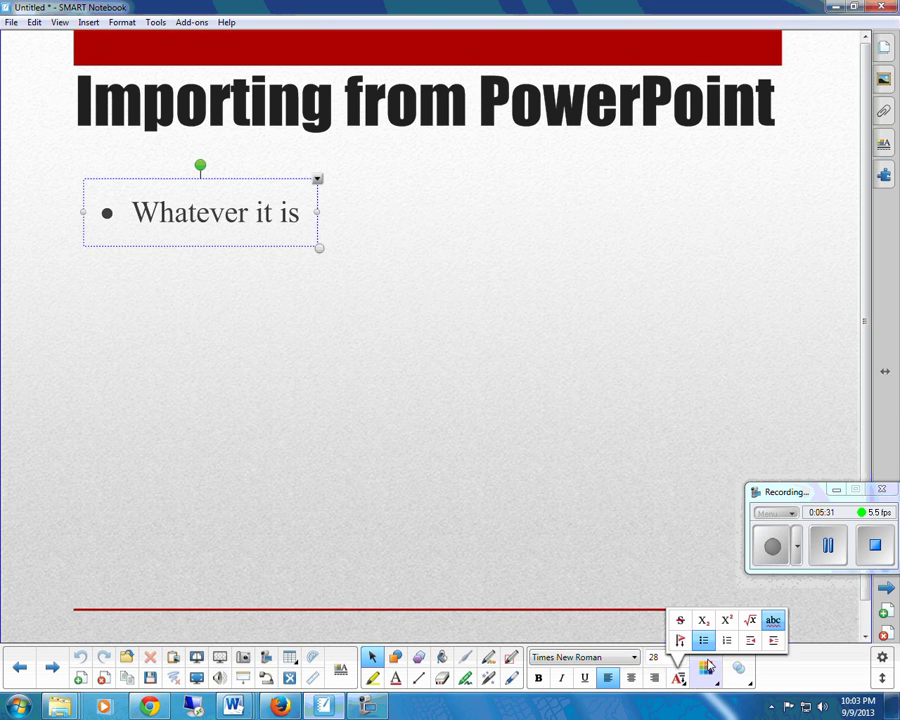
{"action": "left_click", "coordinate": [702, 643]}
{"action": "left_click", "coordinate": [574, 512]}
{"action": "left_click_drag", "start_coordinate": [815, 494], "coordinate": [785, 640]}
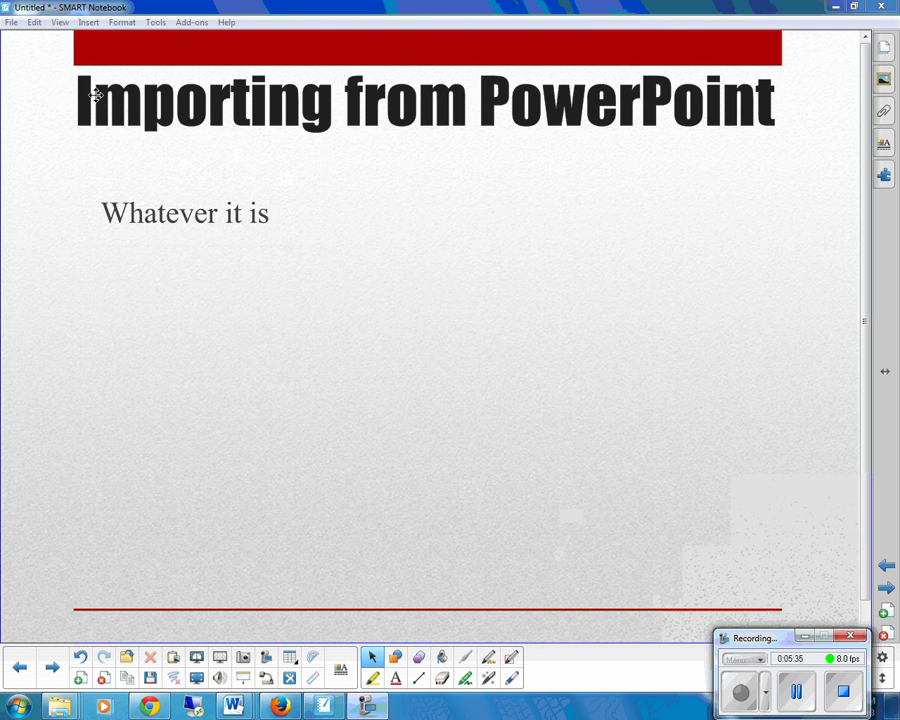
{"action": "left_click_drag", "start_coordinate": [144, 202], "coordinate": [127, 198]}
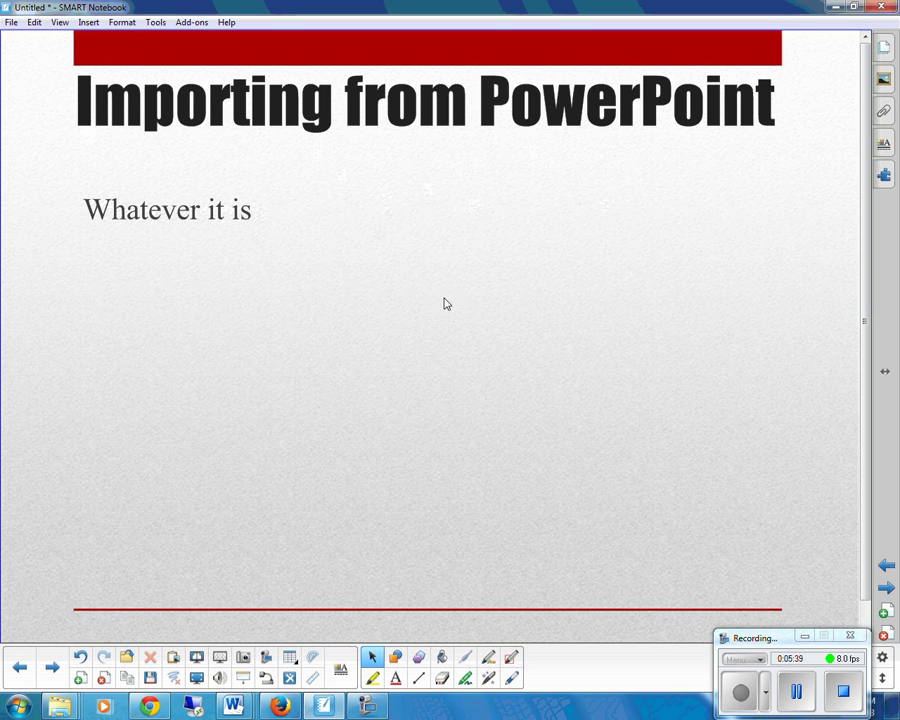
Step: In the Page Sorter, rename page 1 'Title' and page 2 'Content'
{"action": "left_click", "coordinate": [886, 58]}
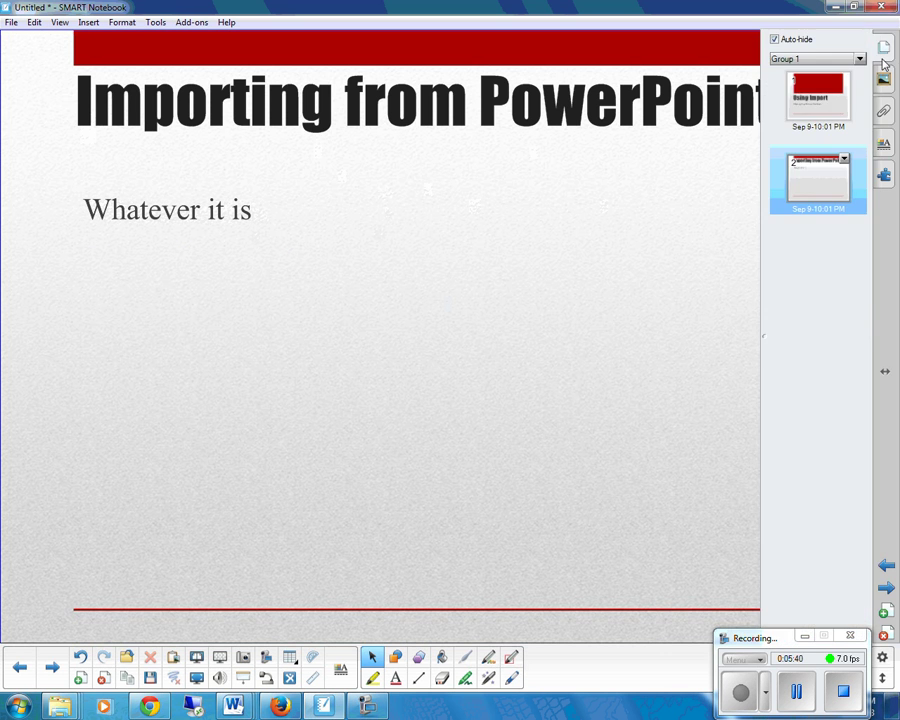
{"action": "left_click", "coordinate": [810, 112]}
{"action": "left_click", "coordinate": [808, 126]}
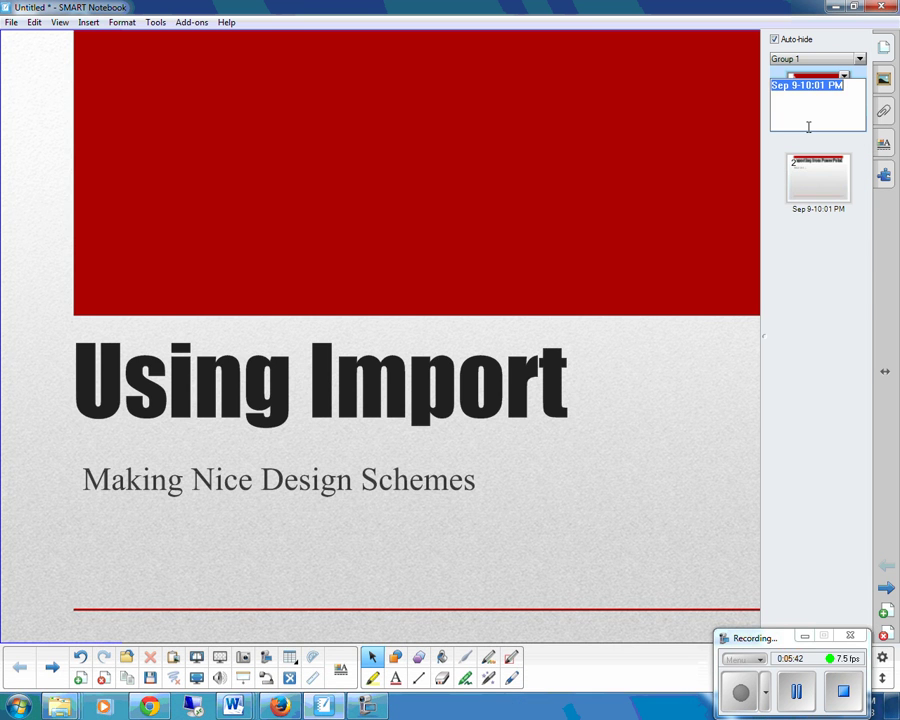
{"action": "type", "text": "Title"}
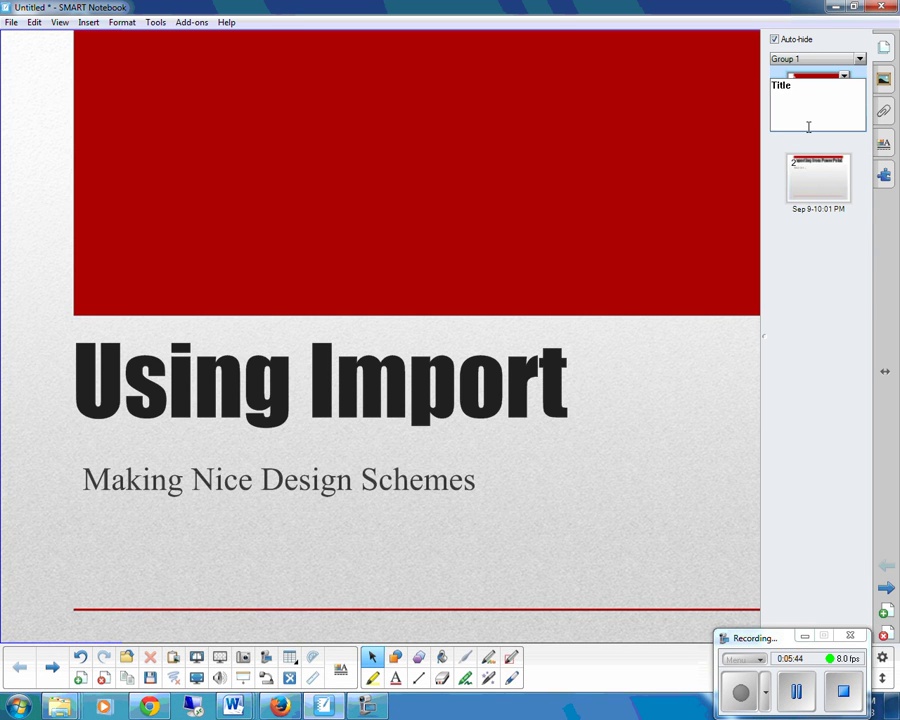
{"action": "left_click", "coordinate": [828, 170]}
{"action": "left_click", "coordinate": [835, 210]}
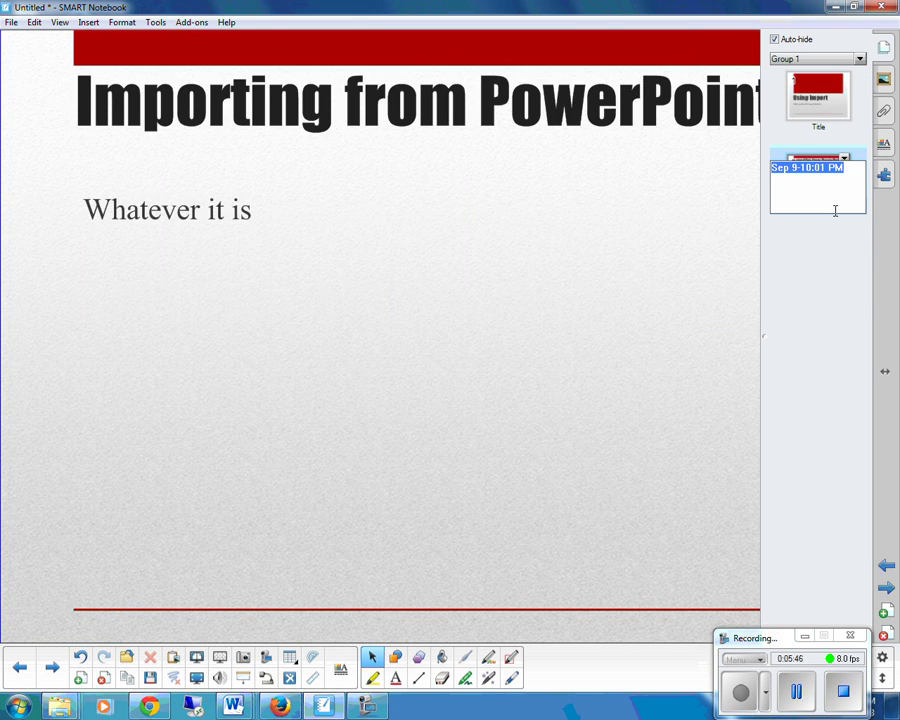
{"action": "type", "text": "Content"}
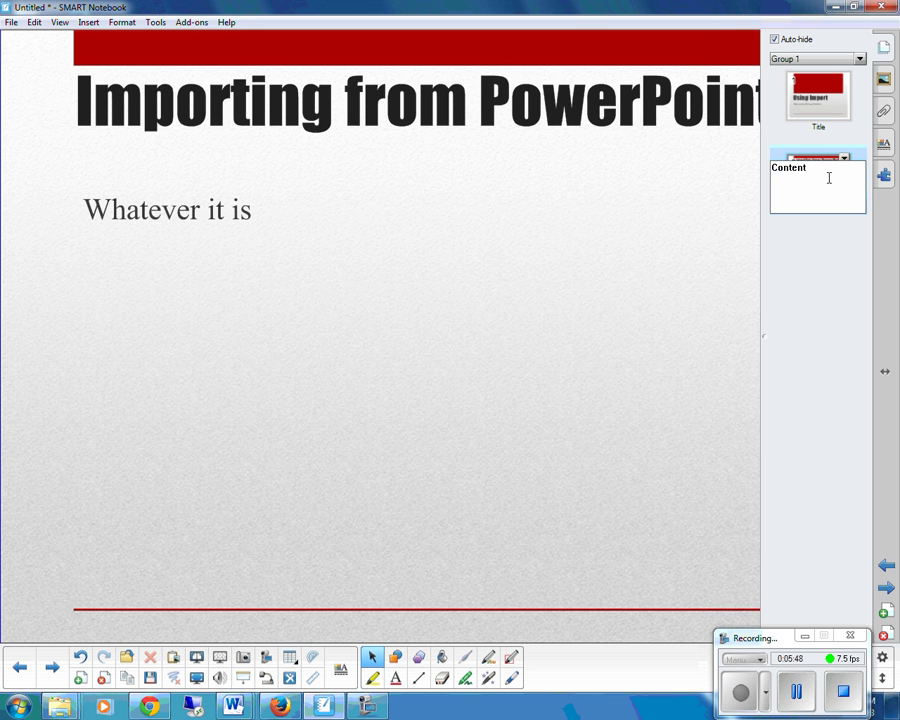
{"action": "left_click", "coordinate": [813, 118]}
Step: Clone the Content page twice, then go back to the Title page
{"action": "left_click", "coordinate": [825, 172]}
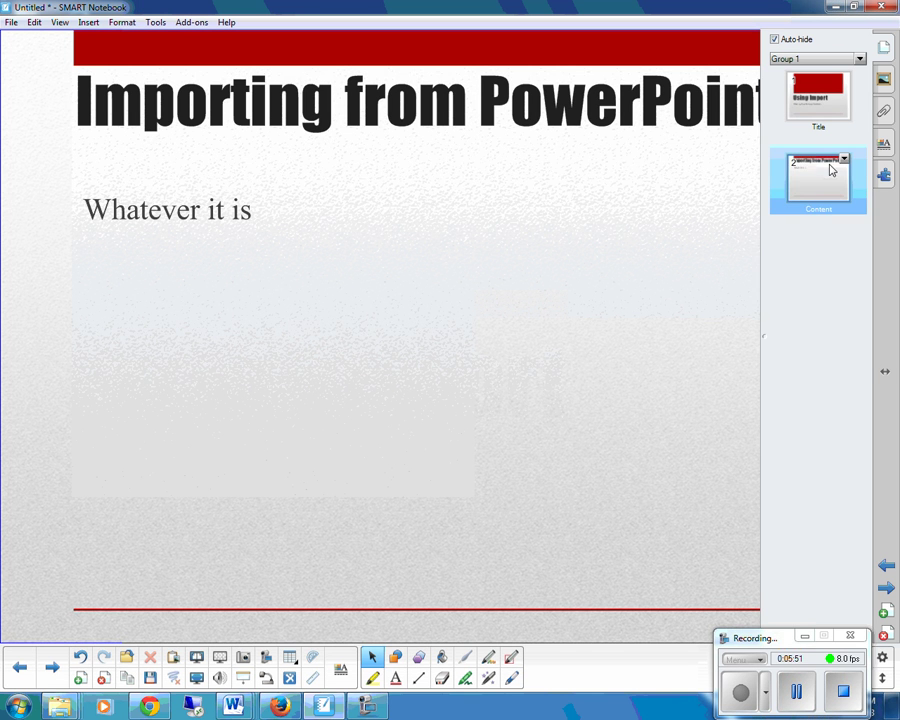
{"action": "left_click", "coordinate": [844, 158]}
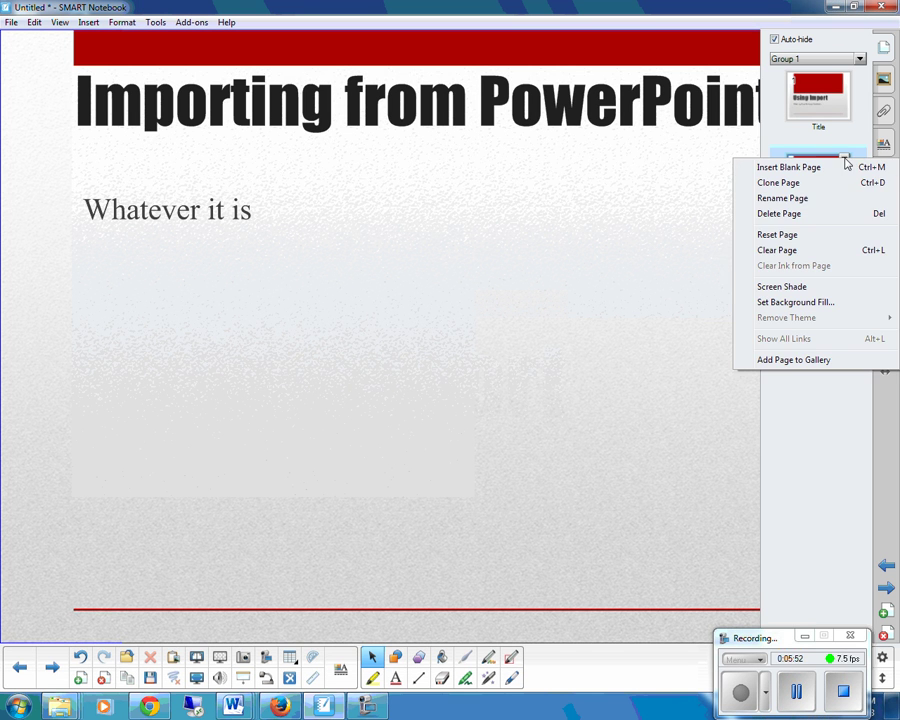
{"action": "left_click", "coordinate": [798, 183]}
{"action": "left_click", "coordinate": [844, 241]}
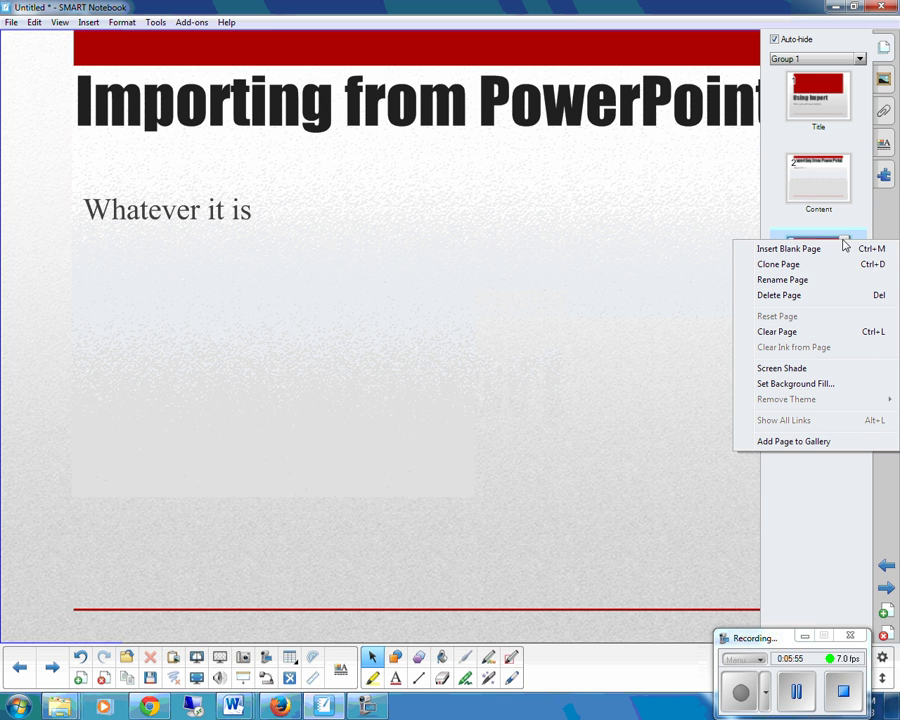
{"action": "left_click", "coordinate": [805, 267]}
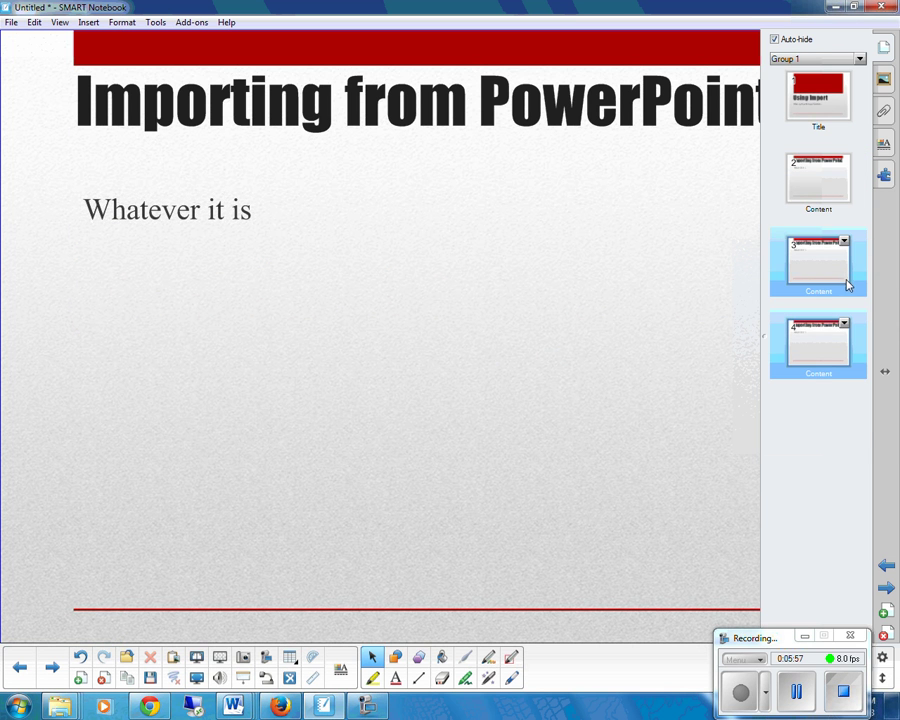
{"action": "left_click", "coordinate": [823, 116]}
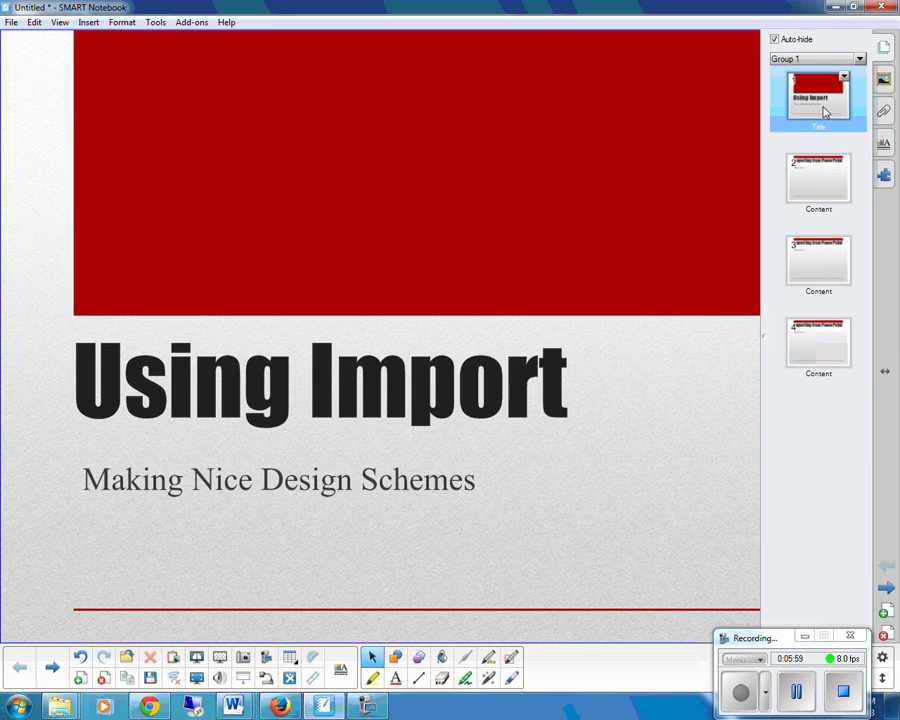
{"action": "left_click", "coordinate": [710, 401]}
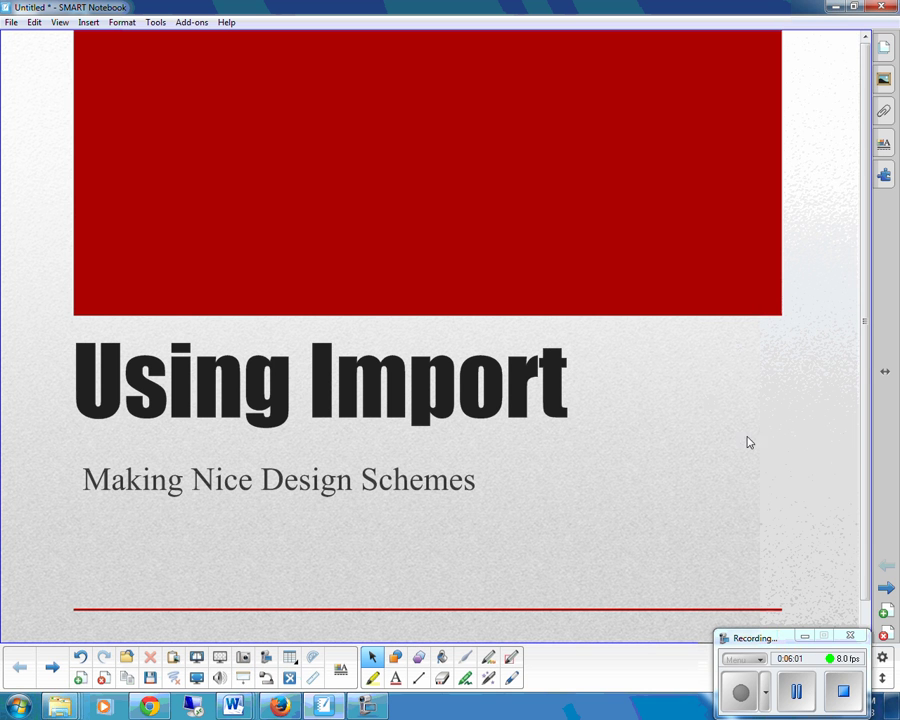
Step: Advance to the 'Importing from PowerPoint' page and browse the Gallery's Backgrounds and Themes
{"action": "left_click", "coordinate": [885, 590]}
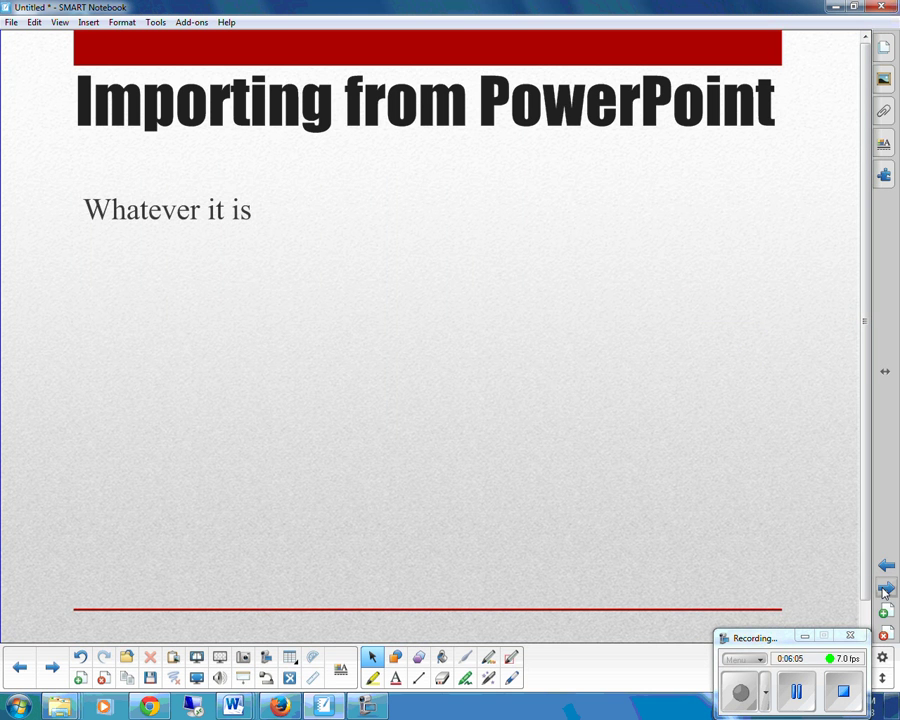
{"action": "left_click", "coordinate": [886, 84]}
{"action": "left_click", "coordinate": [678, 261]}
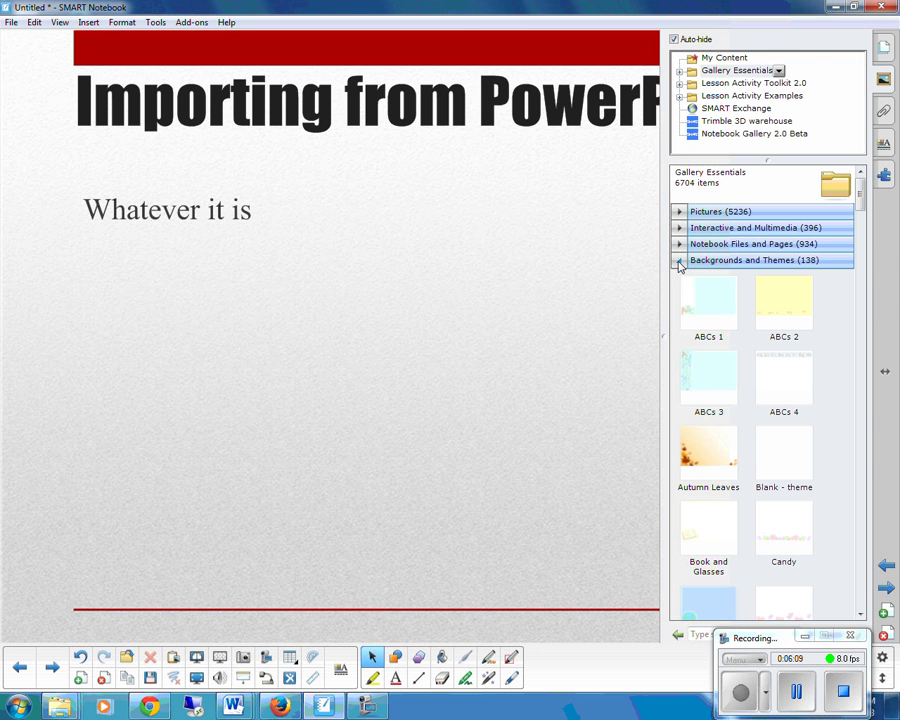
{"action": "scroll", "coordinate": [868, 230], "scroll_direction": "down", "scroll_amount": 10}
{"action": "mouse_move", "coordinate": [868, 260]}
{"action": "left_mouse_down"}
{"action": "mouse_move", "coordinate": [883, 430]}
{"action": "mouse_move", "coordinate": [875, 452]}
{"action": "mouse_move", "coordinate": [858, 253]}
{"action": "left_mouse_up"}
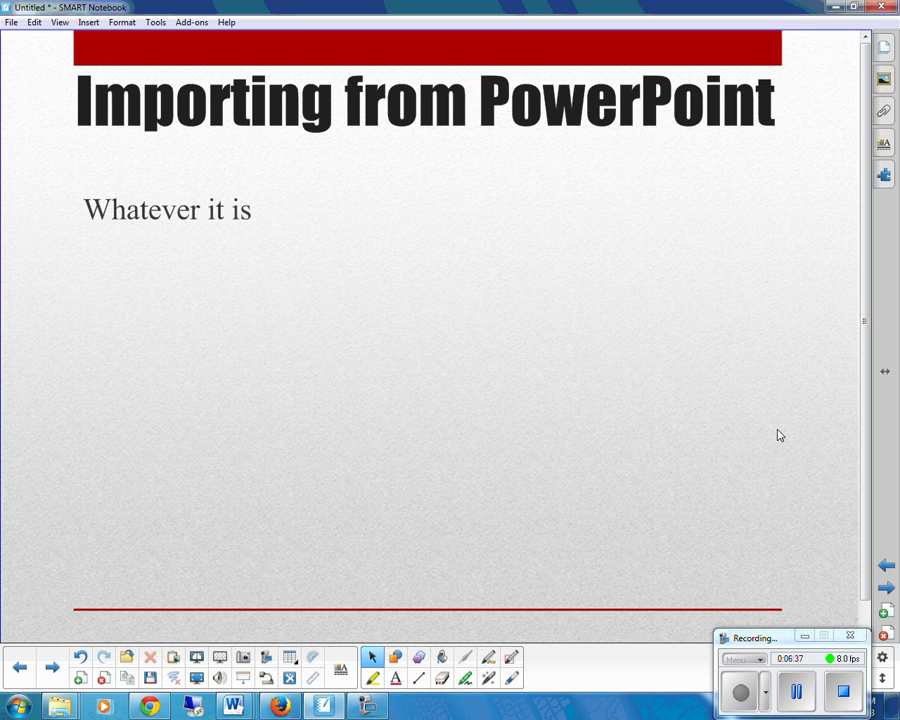
{"action": "left_click", "coordinate": [888, 82]}
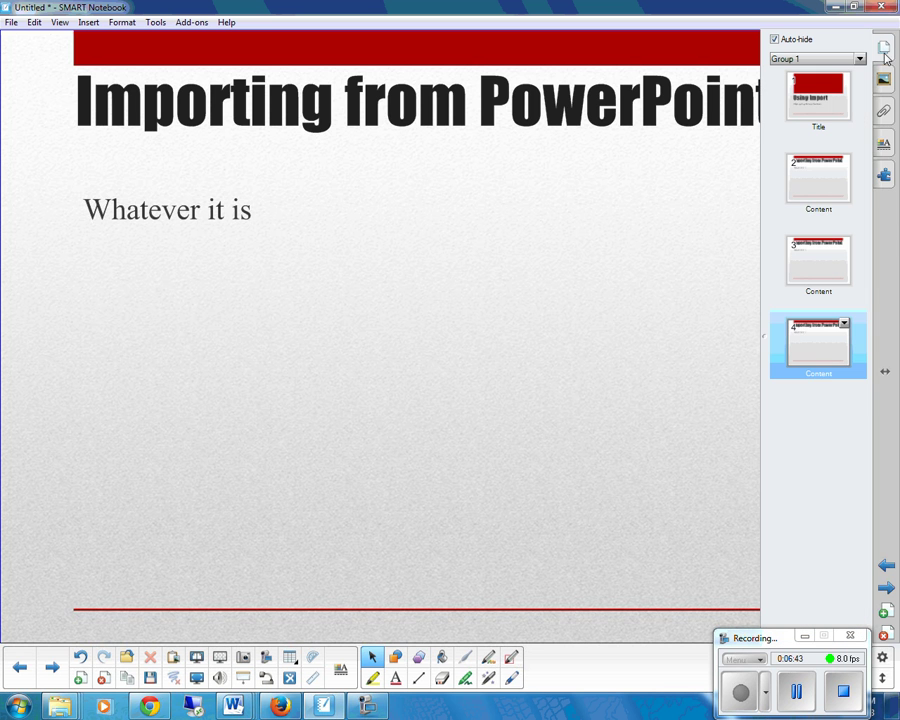
{"action": "left_click", "coordinate": [824, 175]}
{"action": "left_click", "coordinate": [824, 122]}
{"action": "left_click", "coordinate": [832, 187]}
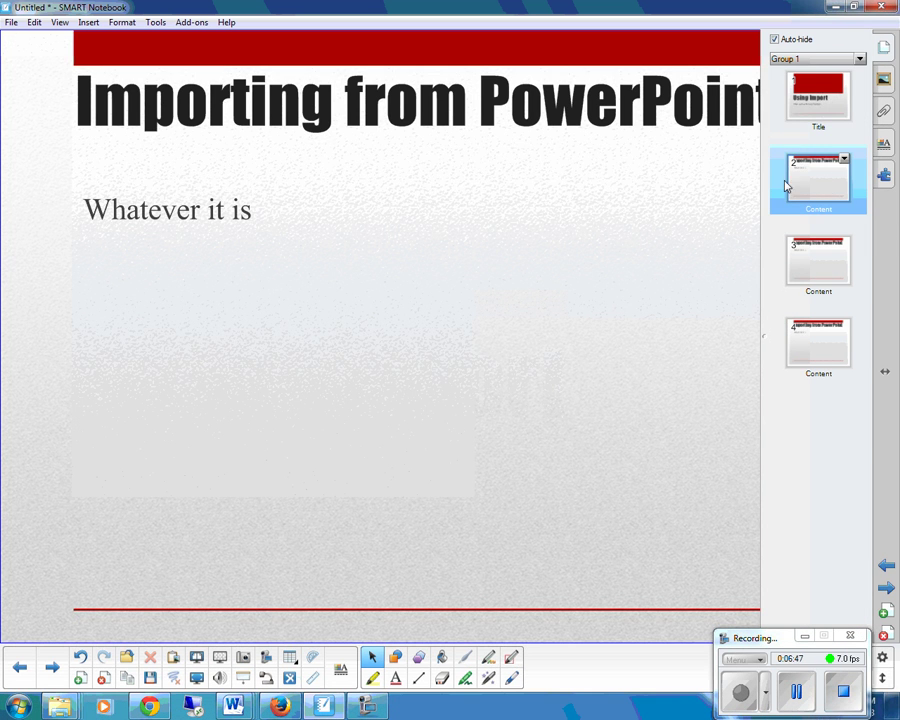
{"action": "left_click", "coordinate": [815, 108]}
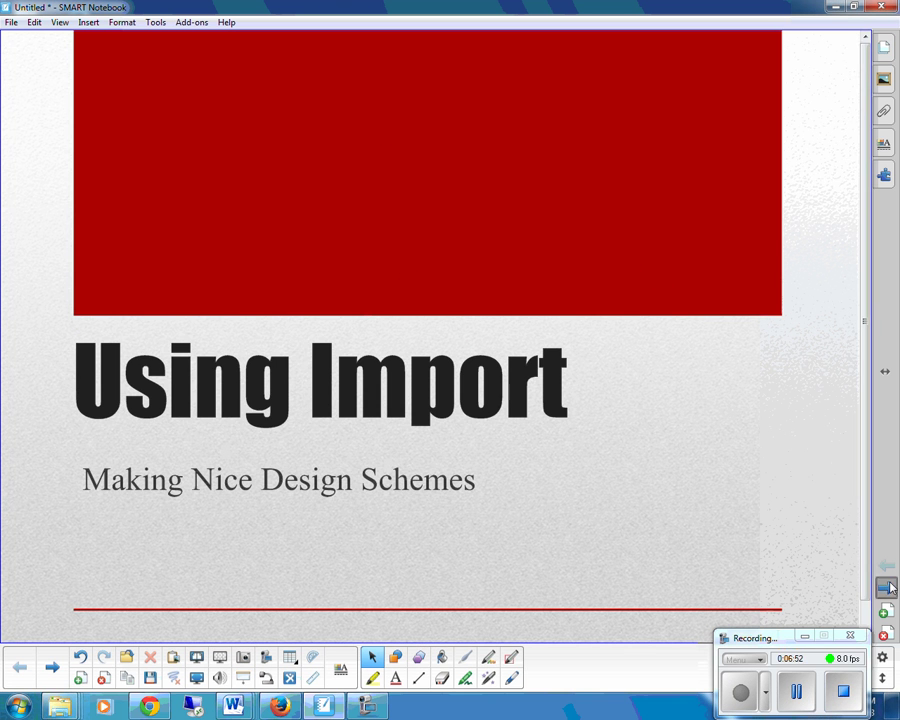
{"action": "key", "text": "Page_Down"}
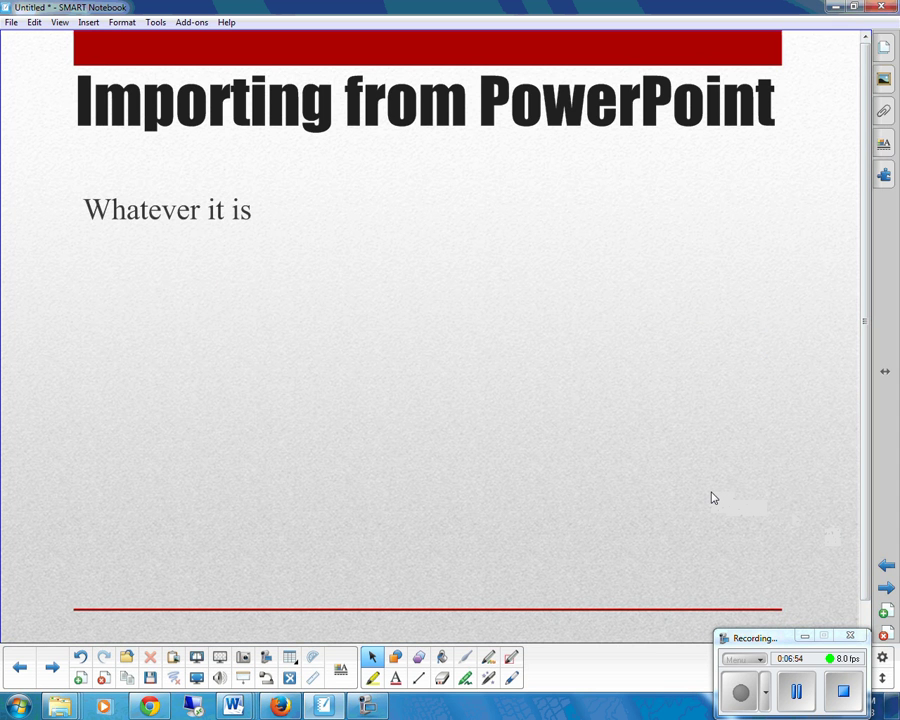